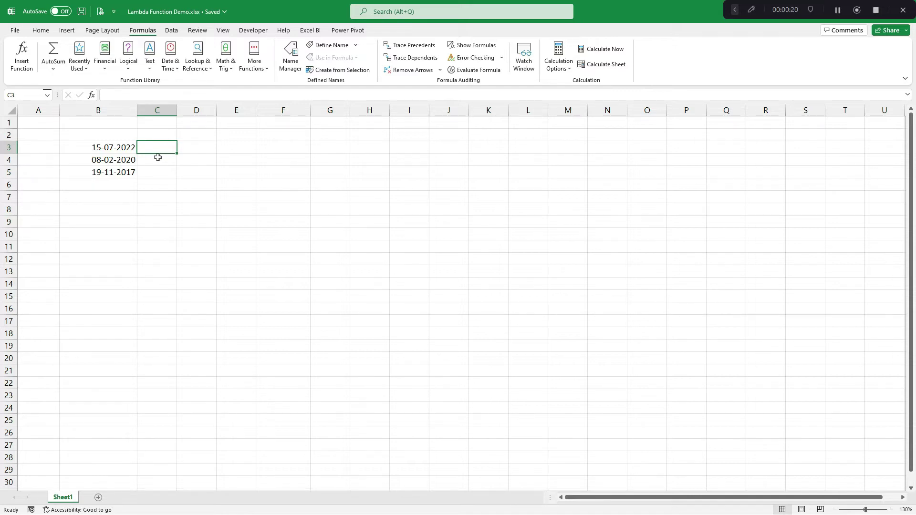
Step: Enter a sample label FY-2022-2023 in C3, then clear it again
text(FY)
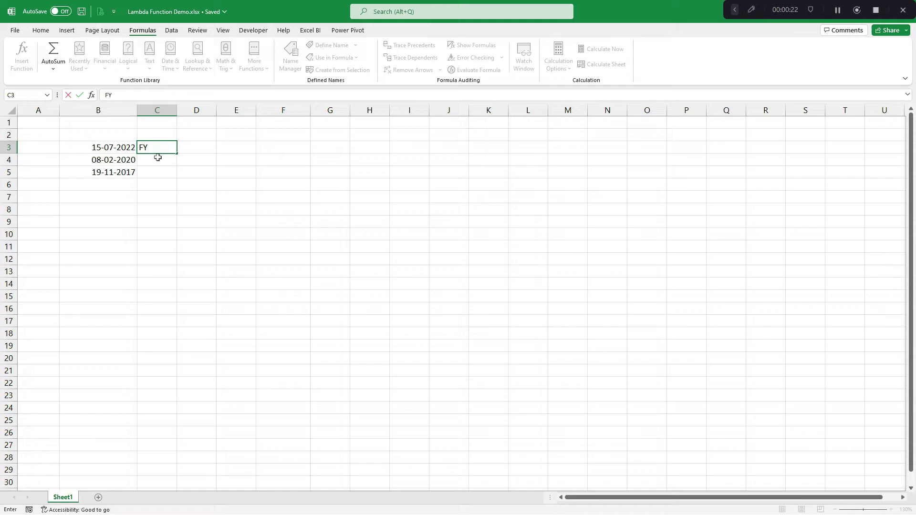
text(-2022-2023)
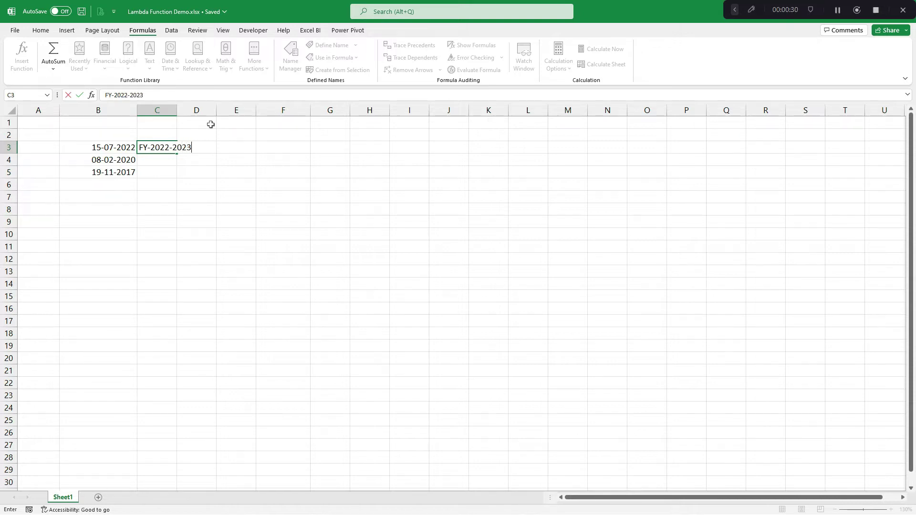
key(Return)
key(Up)
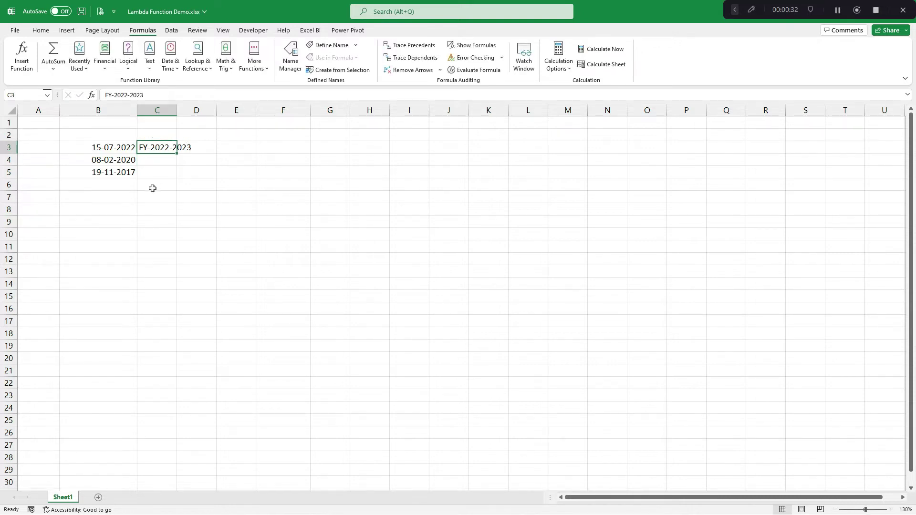
click(153, 188)
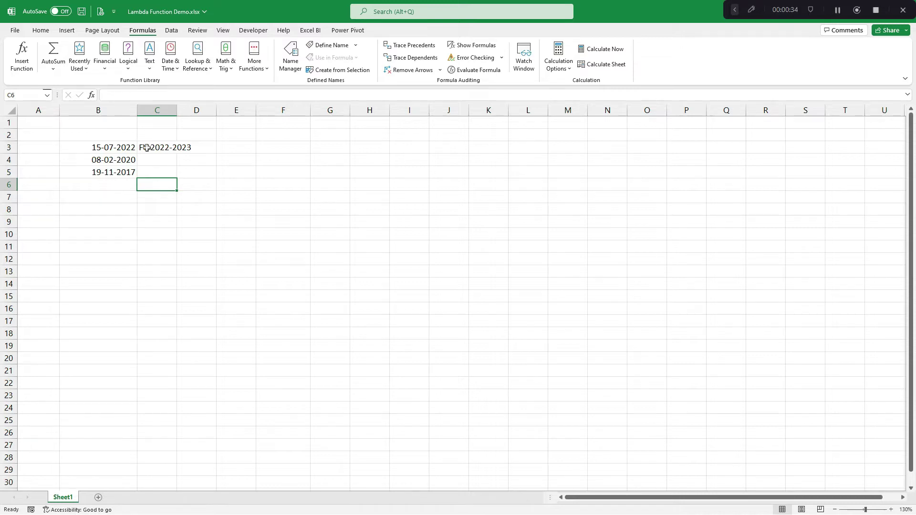
click(152, 149)
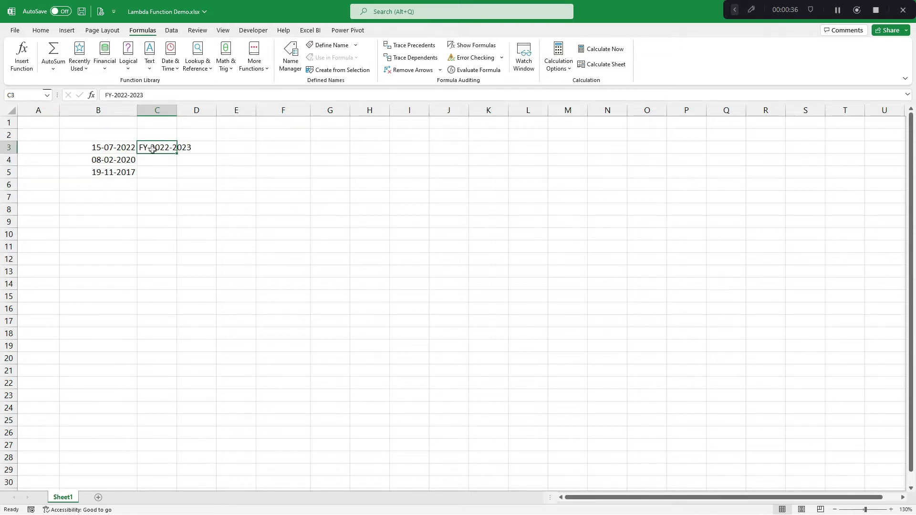
key(Delete)
Step: Start C3's formula as ="FY-"&IF(MONTH(B3) with B3 as the date
text(=")
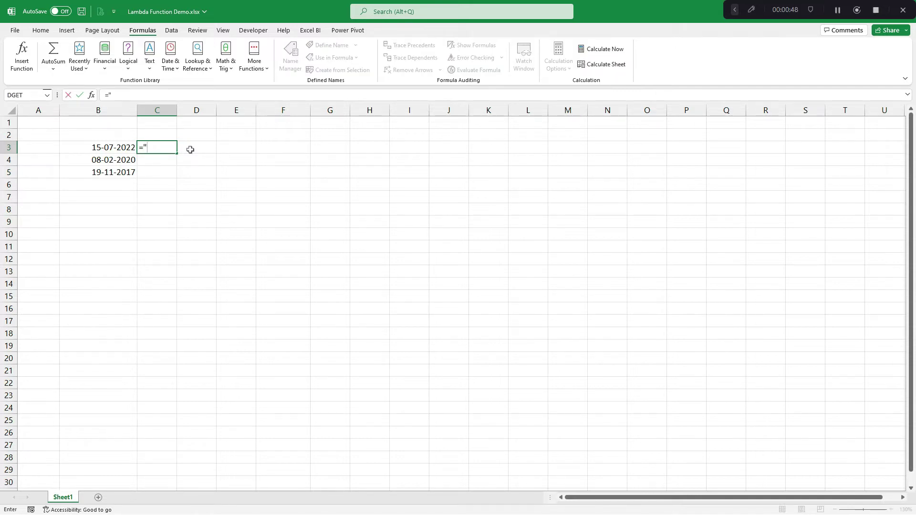
text(FT)
key(Return)
key(Up)
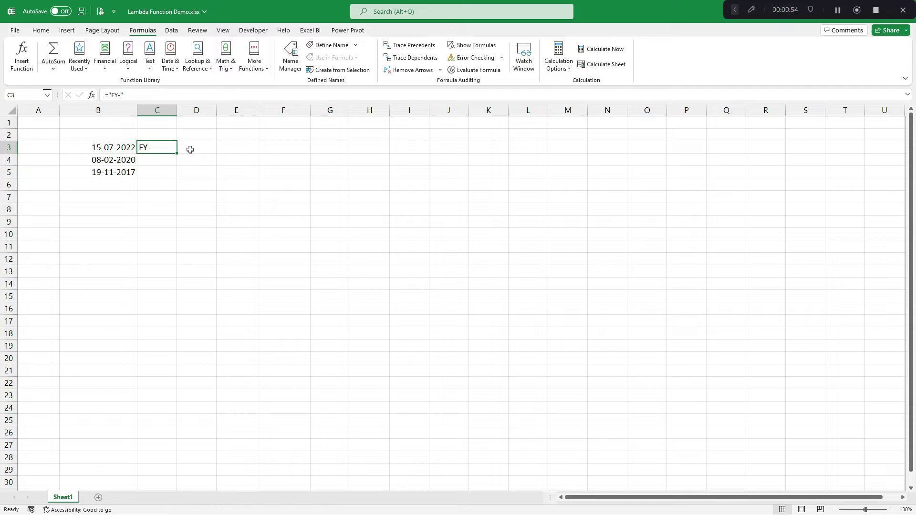
key(F2)
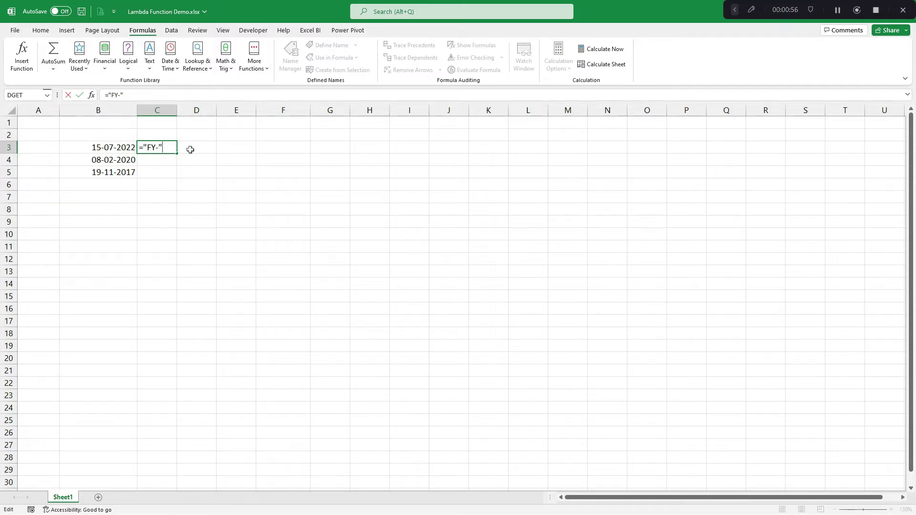
text(&I)
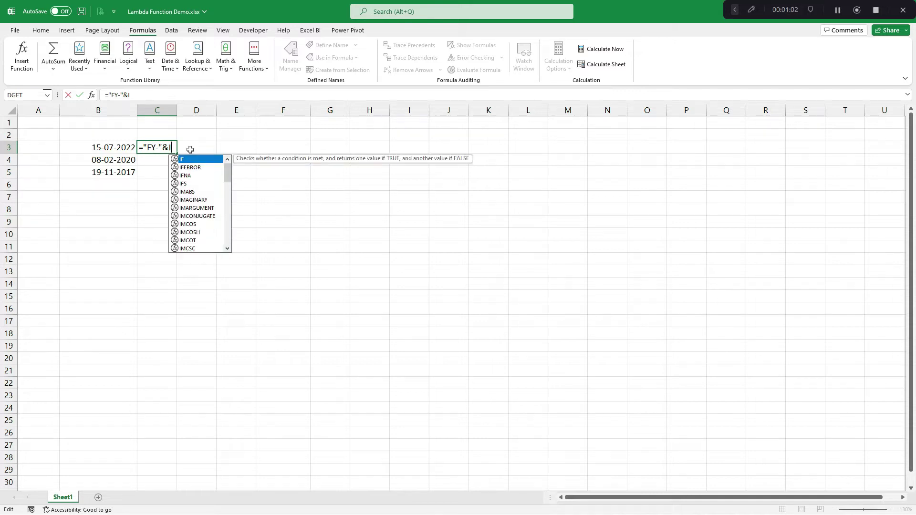
text(F()
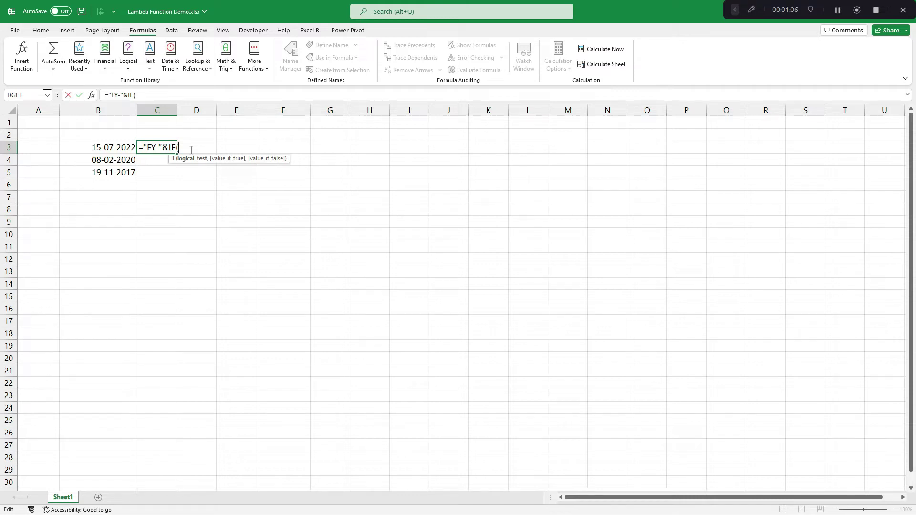
text(MONTH()
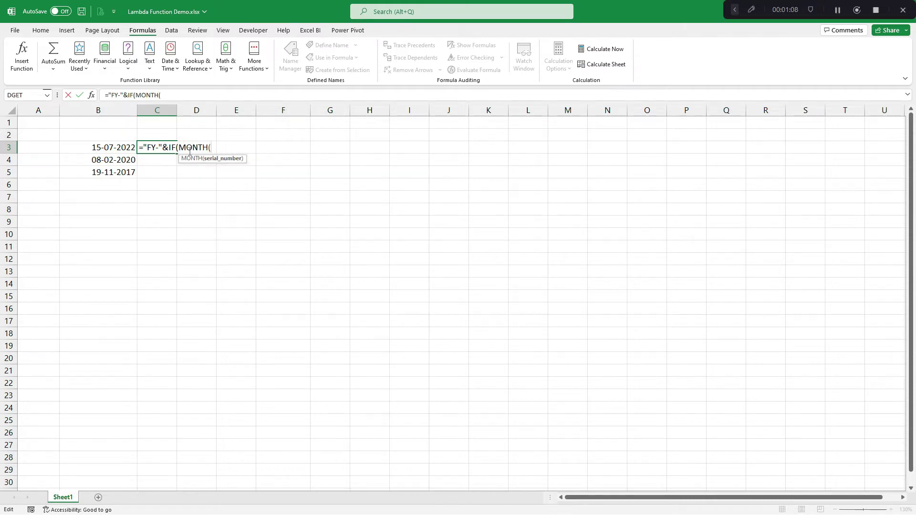
click(113, 147)
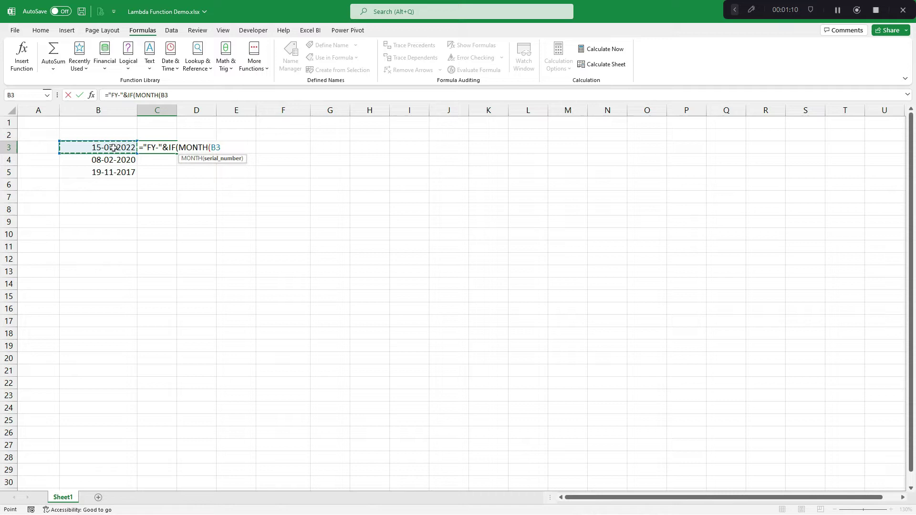
text())
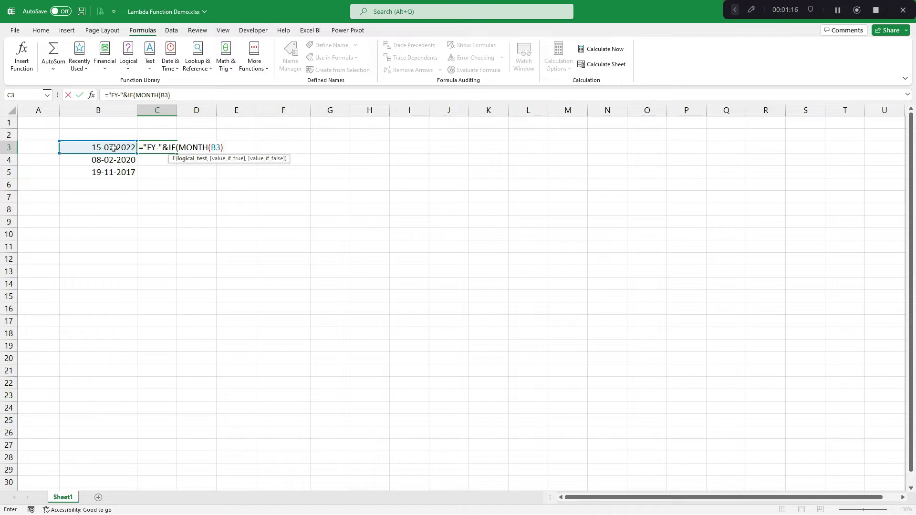
Step: Finish C3's formula with >=4,YEAR(B3)&"-"&YEAR(B3)+1,"") and enter it
text(>=4,)
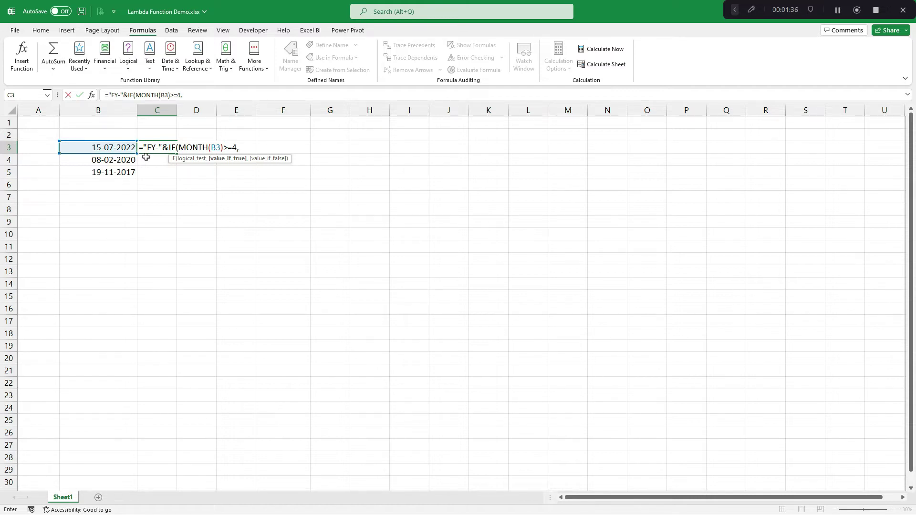
text(YEAR()
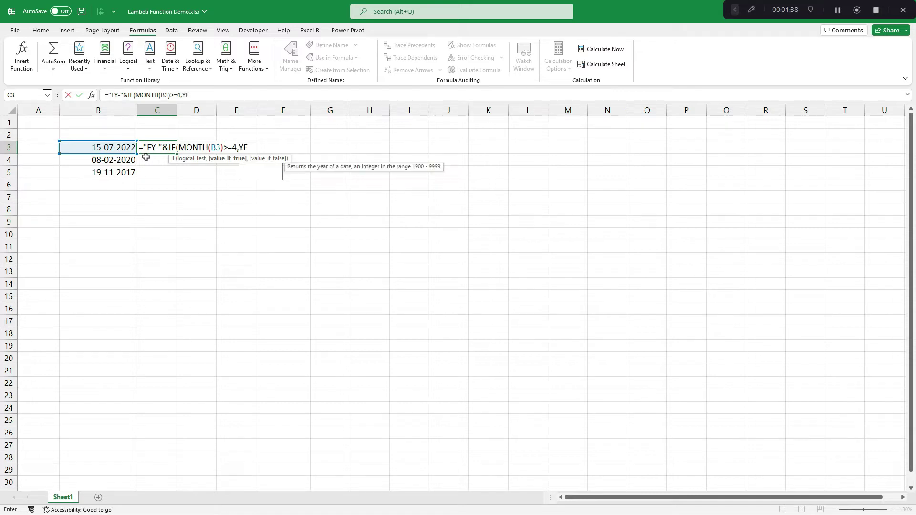
click(112, 148)
text())
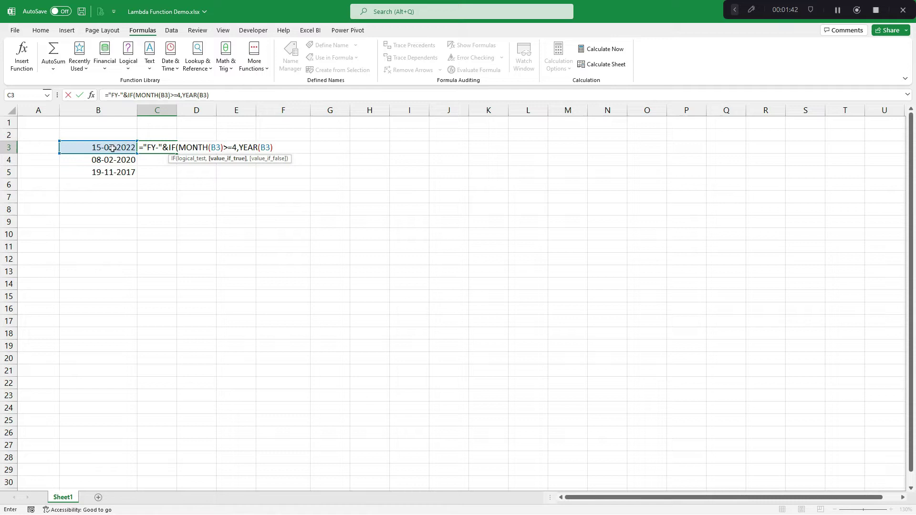
text(&"-"&YEAR()
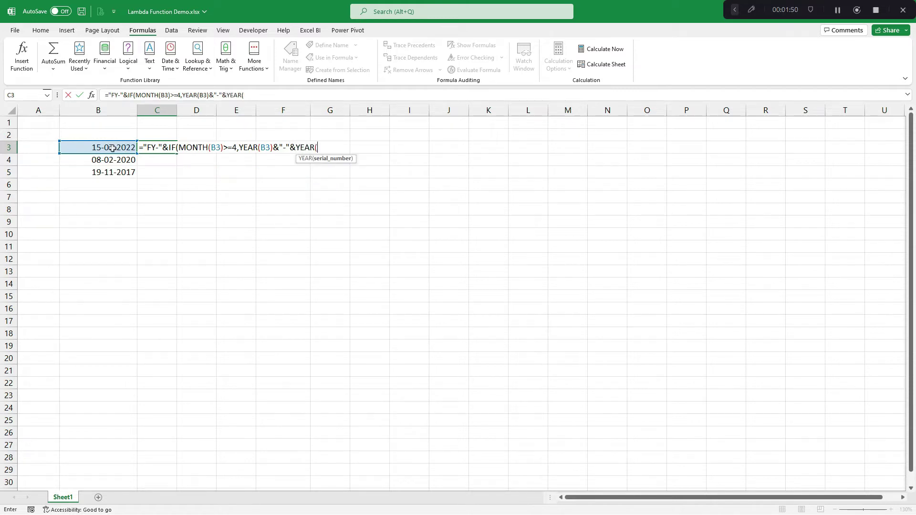
click(113, 148)
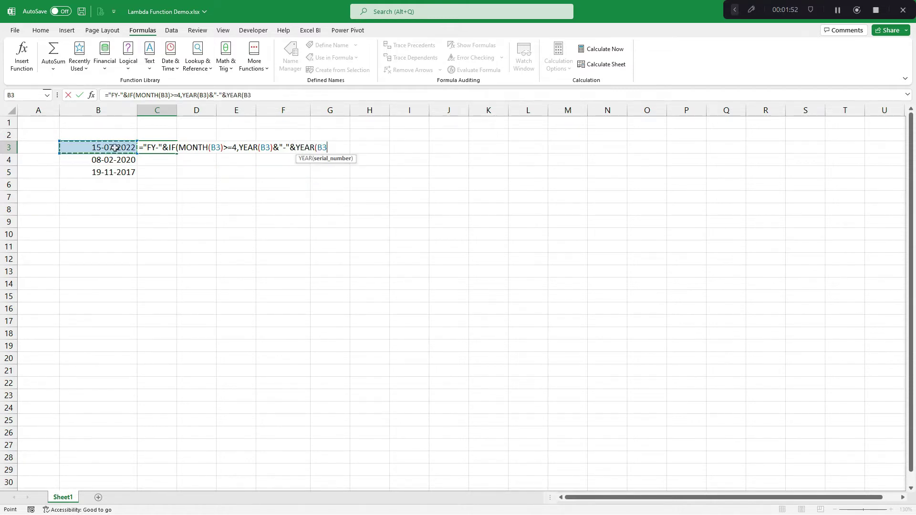
text()+1)
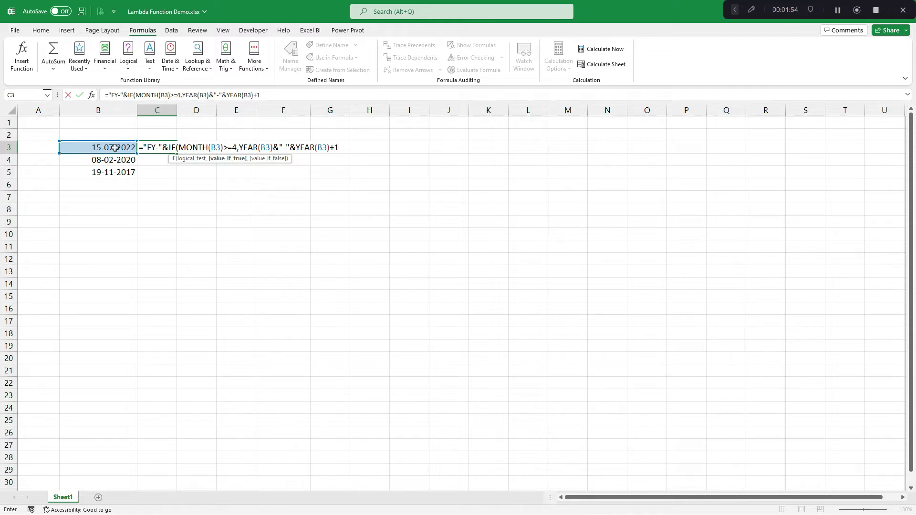
text(,""))
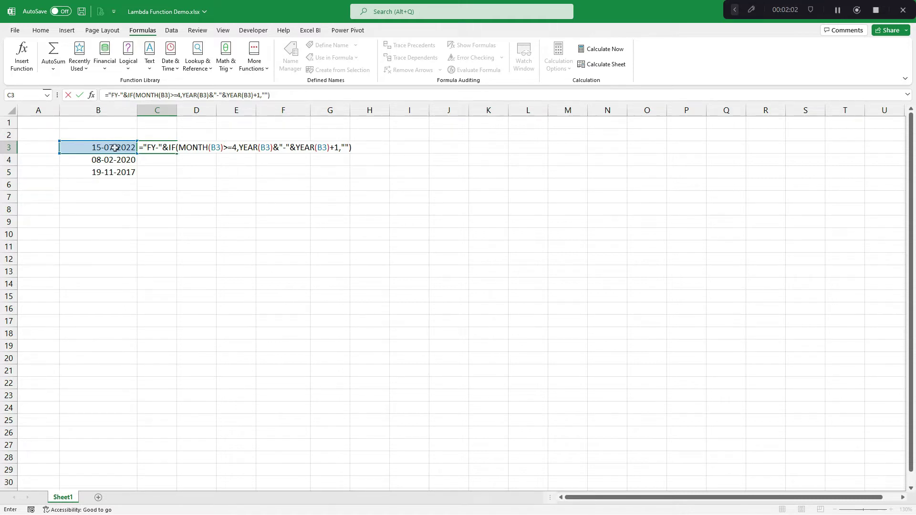
key(Return)
key(Return)
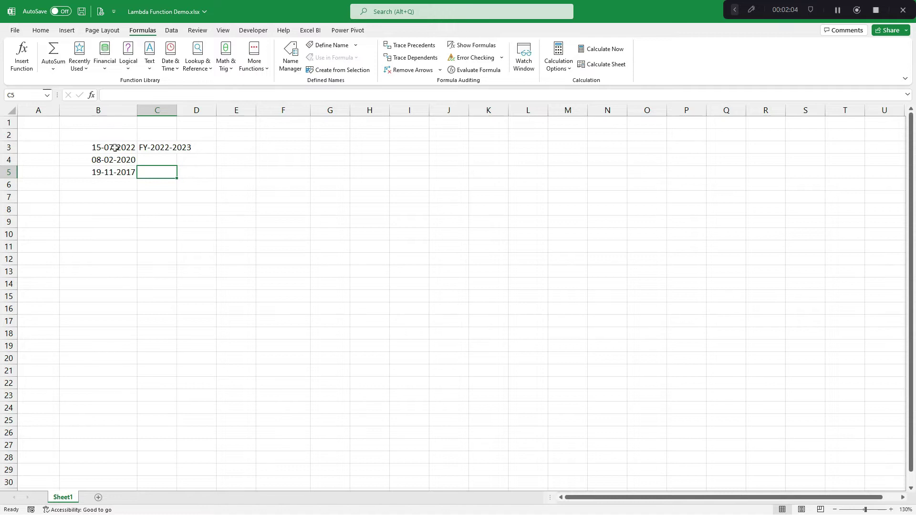
Step: Paste the year-range expression into C3's false branch in place of the empty quotes
double_click(169, 151)
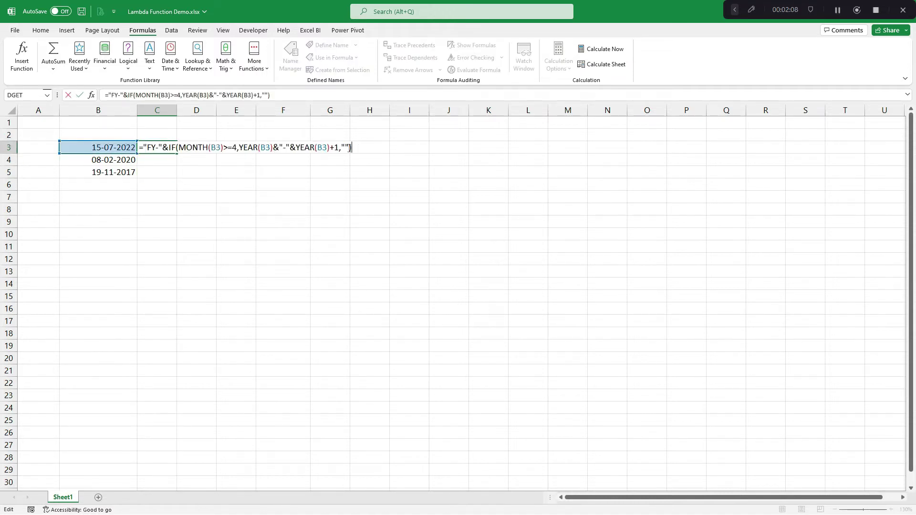
click(339, 147)
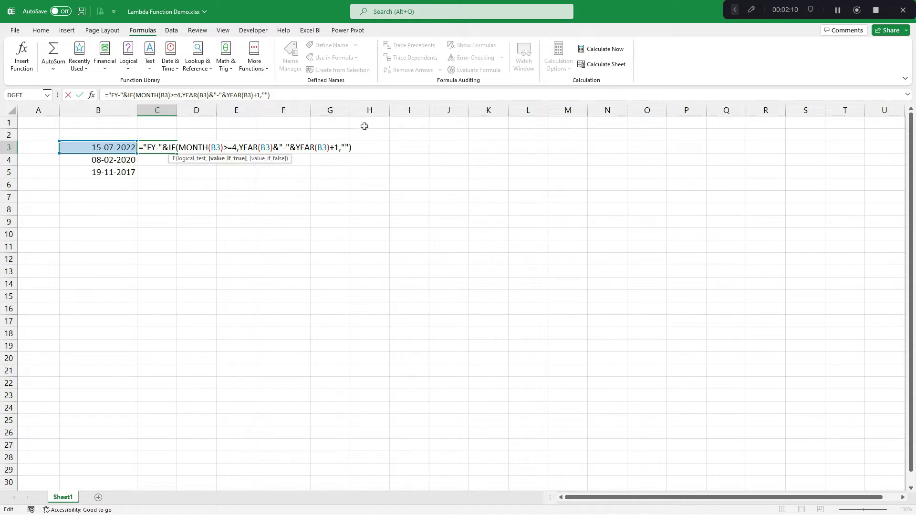
key(shift+Left)
key(shift+Left)
key(shift+Left)
key(shift+Left)
key(shift+Left)
key(shift+Left)
key(shift+Left)
key(shift+Left)
key(shift+Left)
key(shift+Left)
key(shift+Left)
key(shift+Left)
key(shift+Left)
key(shift+Left)
key(shift+Left)
key(shift+Left)
key(shift+Left)
key(shift+Left)
key(shift+Left)
key(shift+Left)
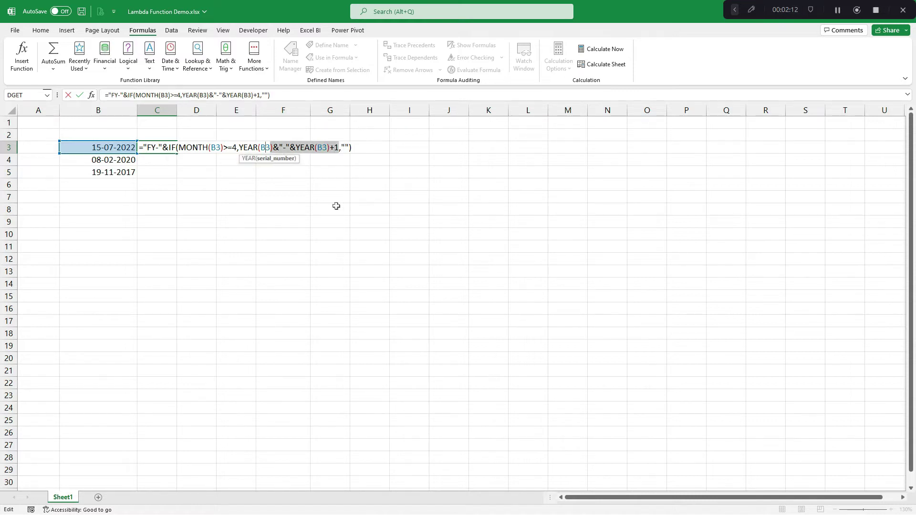
key(Right)
key(Right)
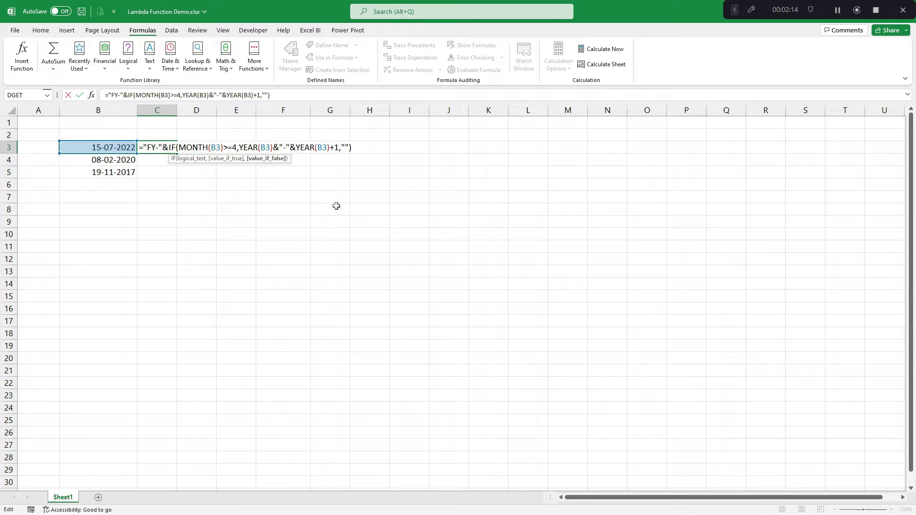
key(shift+Right)
key(shift+Right)
key(ctrl+v)
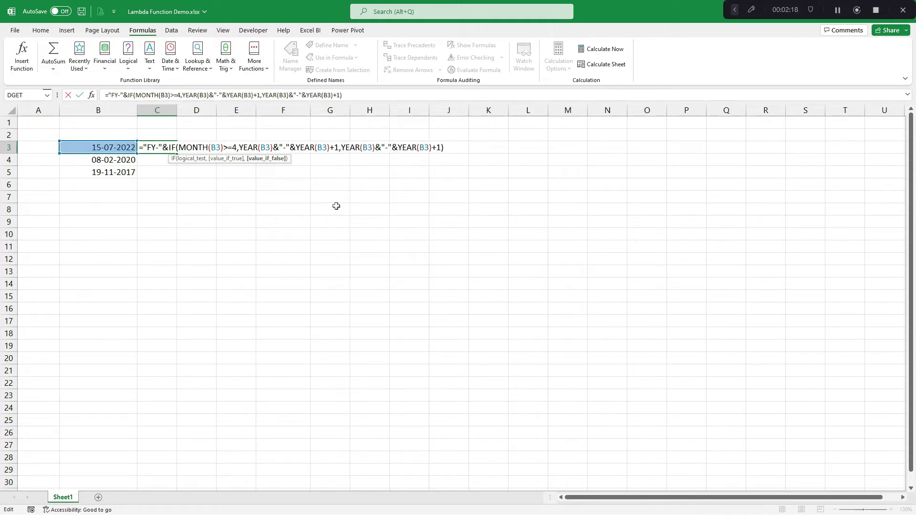
Step: Change the false branch to YEAR(B3)-1&"-"&YEAR(B3), removing the trailing +1, and commit
key(Left)
key(Left)
key(Left)
key(Right)
key(Right)
key(Right)
key(Left)
key(Left)
key(Left)
key(Left)
key(Left)
key(Left)
key(Left)
key(Left)
key(Left)
key(Left)
key(Left)
key(Left)
key(Left)
key(Left)
key(Left)
key(Left)
key(Left)
key(Right)
key(Right)
key(Right)
key(Right)
key(Right)
key(Right)
key(Right)
key(Right)
key(Right)
key(Right)
key(Right)
key(Right)
key(Right)
key(Right)
key(Right)
key(Right)
key(Right)
text(-1)
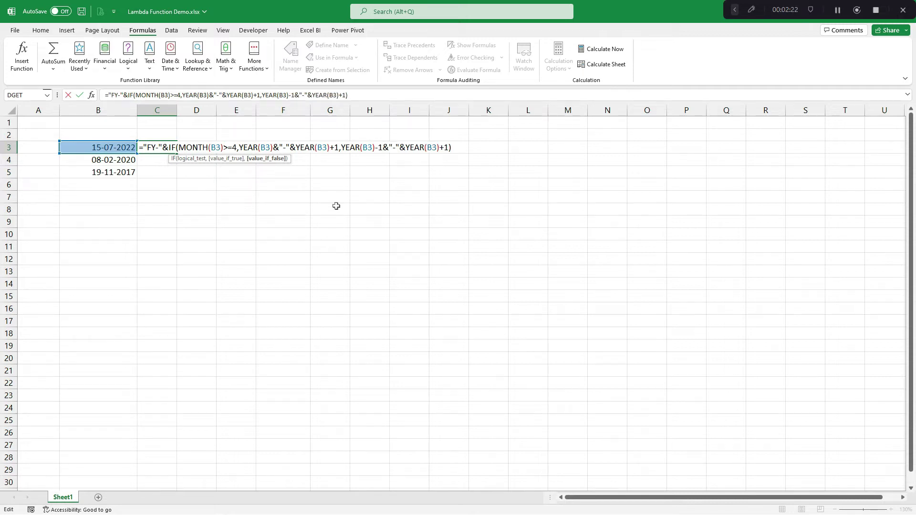
key(Right)
key(Right)
key(Right)
key(Right)
key(Right)
key(Right)
key(Right)
key(Right)
key(Right)
key(Right)
key(Right)
key(Right)
key(Right)
key(BackSpace)
key(BackSpace)
key(Return)
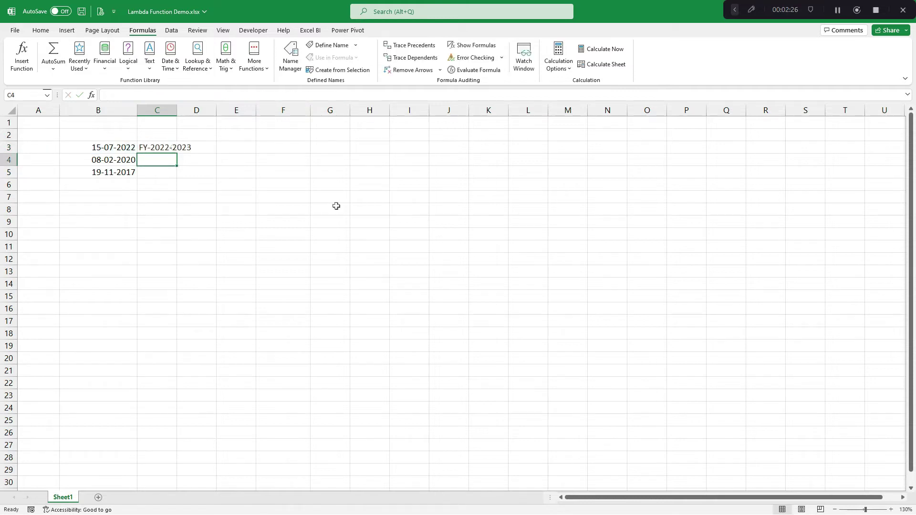
key(Down)
key(Up)
Step: Change B3's month from 7 to 3 (15-03-2022) and check C3 shows FY-2021-2022
click(160, 146)
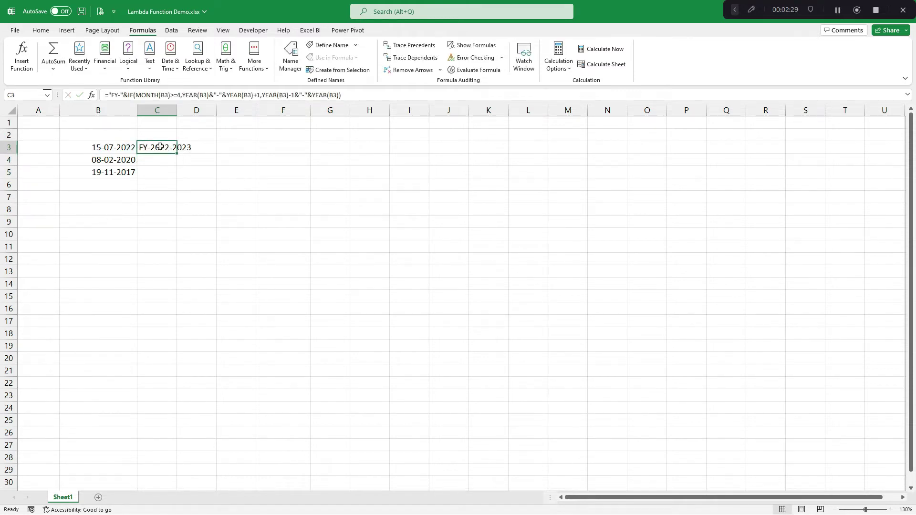
click(106, 152)
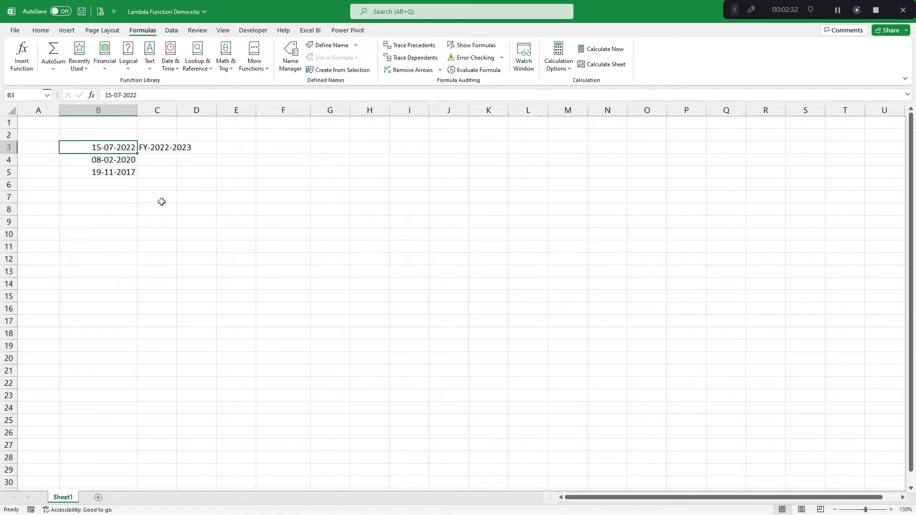
key(F2)
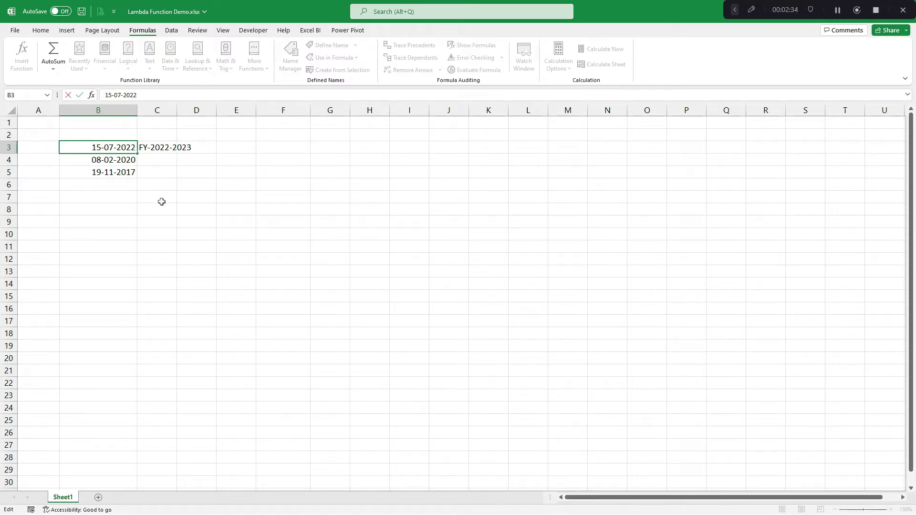
key(shift+Right)
text(3)
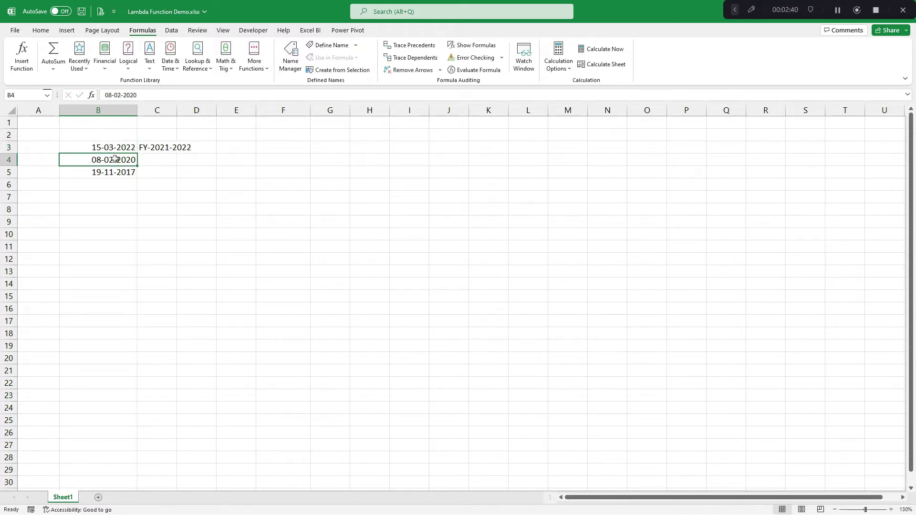
click(163, 147)
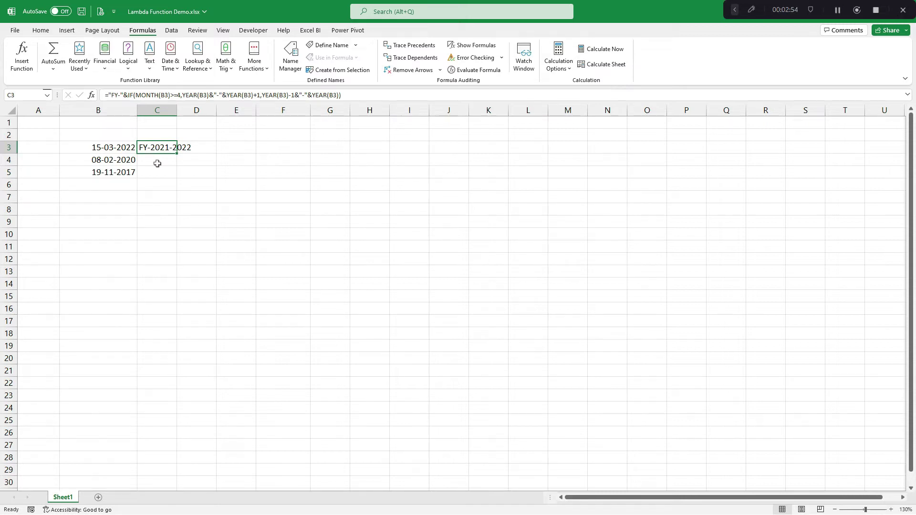
Step: Copy C3's financial-year formula into C4 and compare the formulas in C3 and C4
key(ctrl+c)
click(157, 164)
key(ctrl+v)
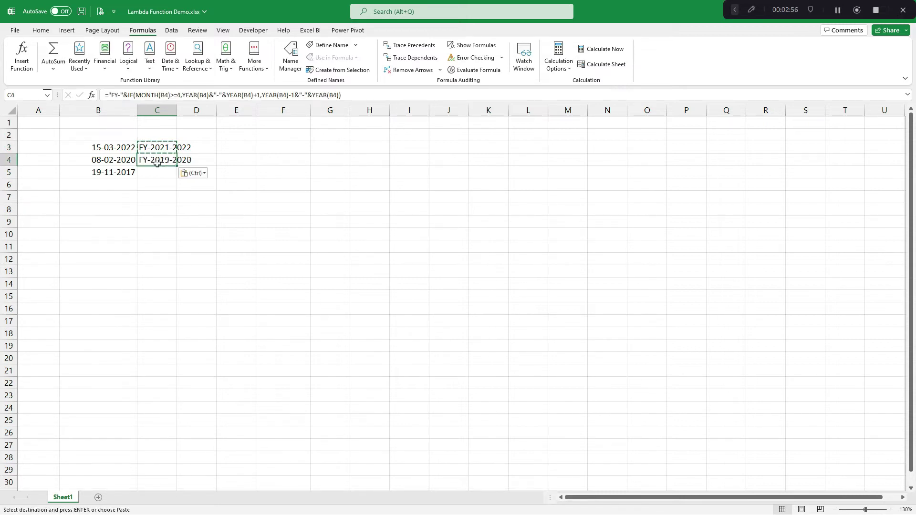
key(Escape)
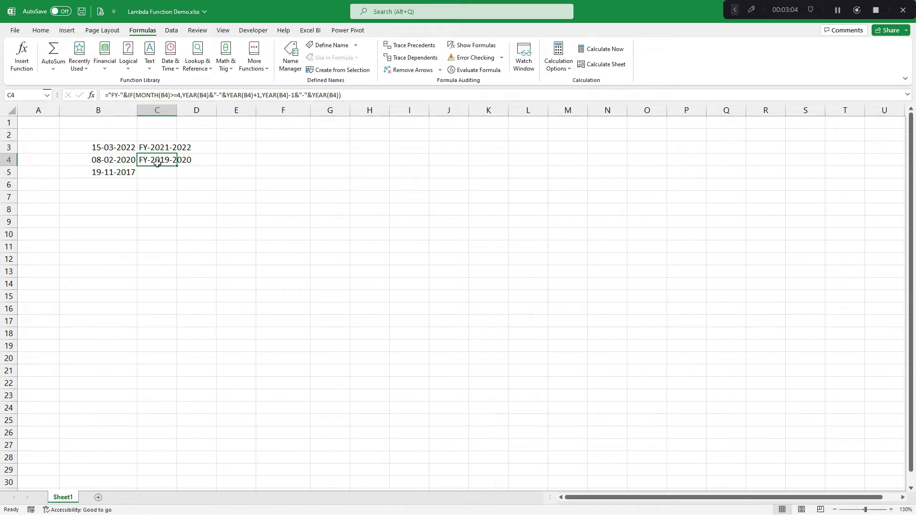
key(Down)
key(Up)
key(Up)
key(Right)
key(Right)
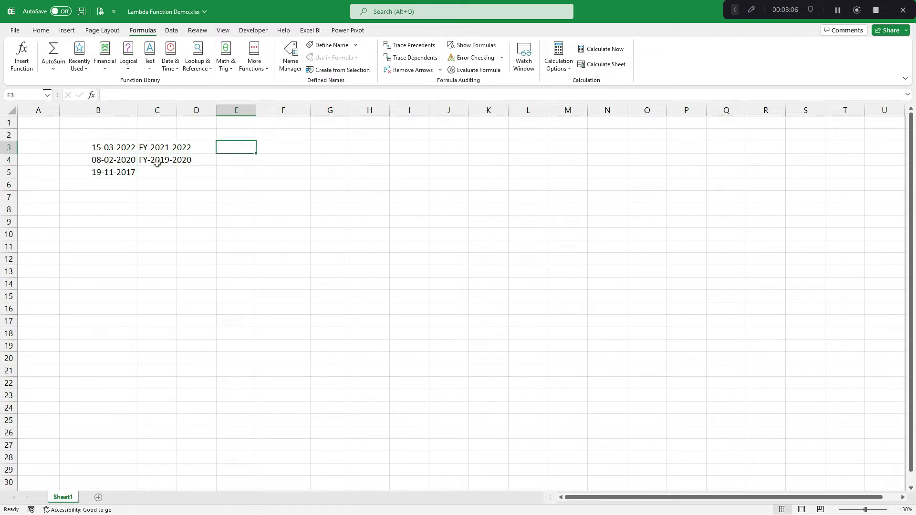
key(Down)
key(Left)
key(Left)
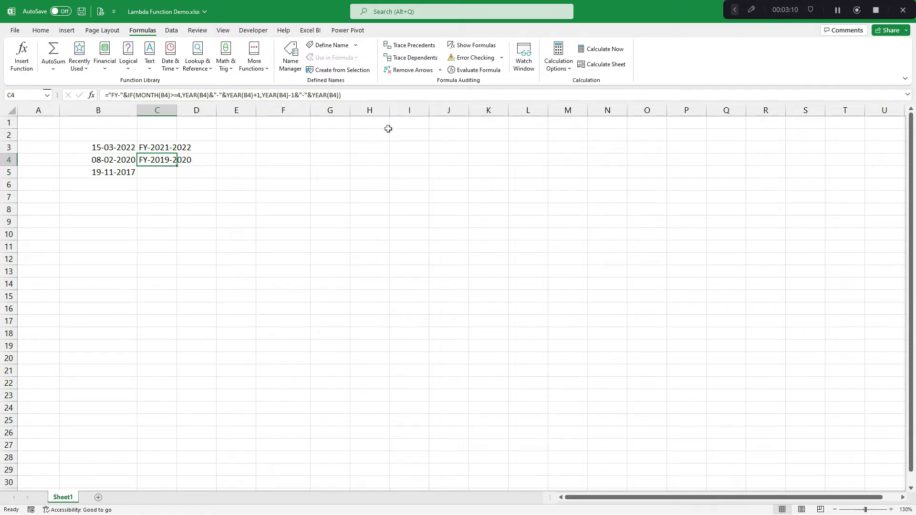
key(Right)
key(Right)
key(Up)
key(Left)
key(Left)
key(Down)
key(Up)
Step: Copy C4's financial-year formula into E4
click(160, 110)
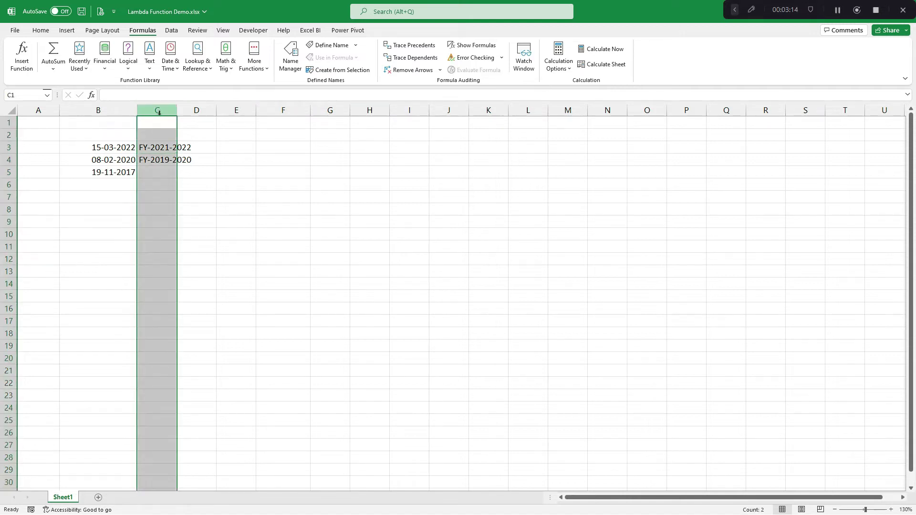
click(205, 110)
click(232, 161)
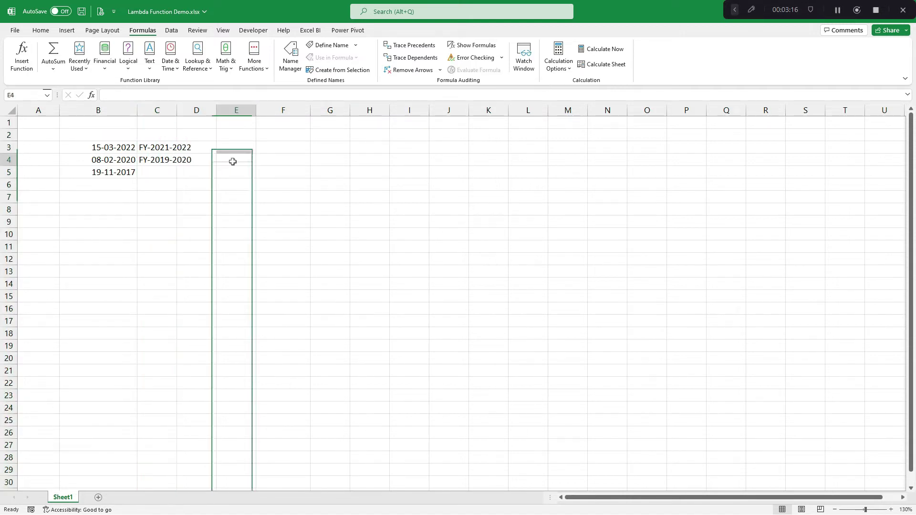
click(158, 158)
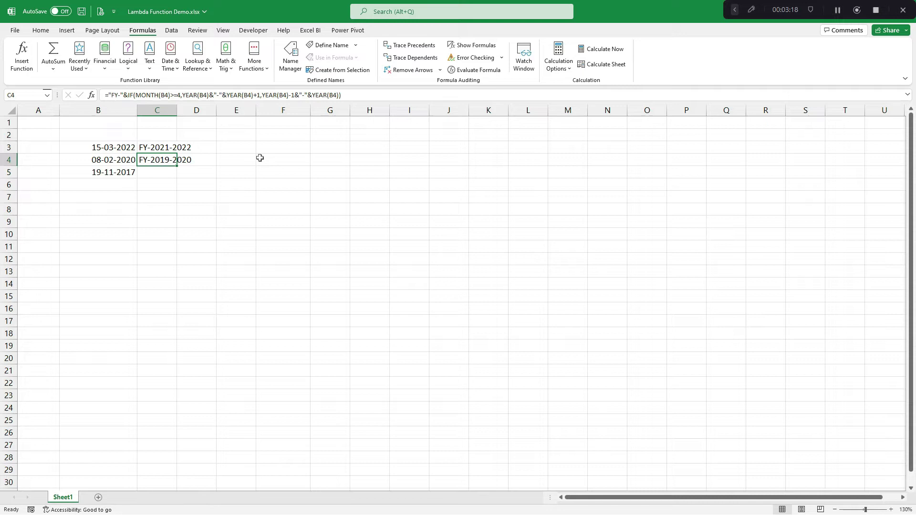
key(ctrl+c)
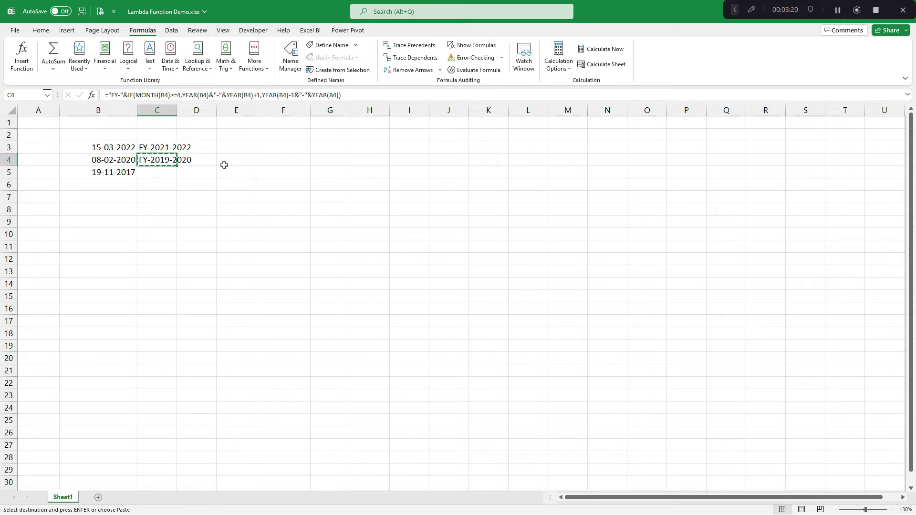
click(235, 159)
key(ctrl+v)
key(Escape)
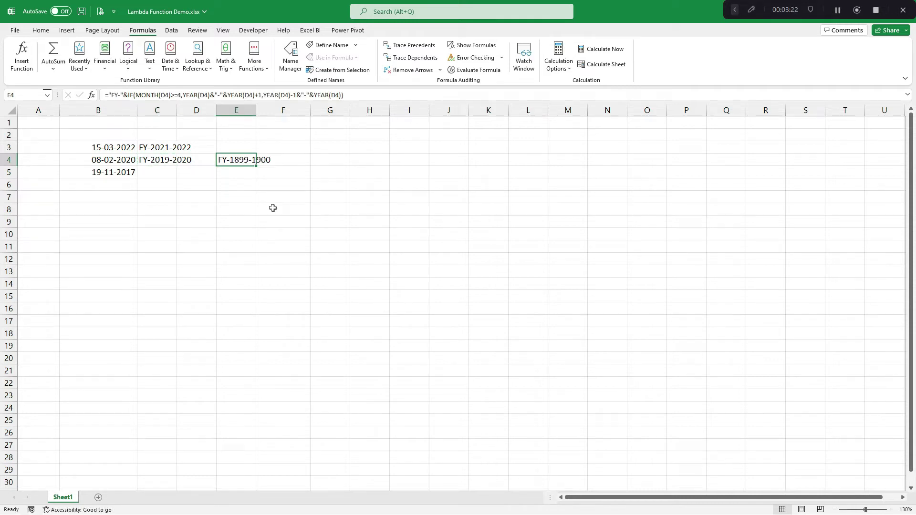
Step: Repoint every date reference in E4's formula to B4, giving FY-2019-2020
key(F2)
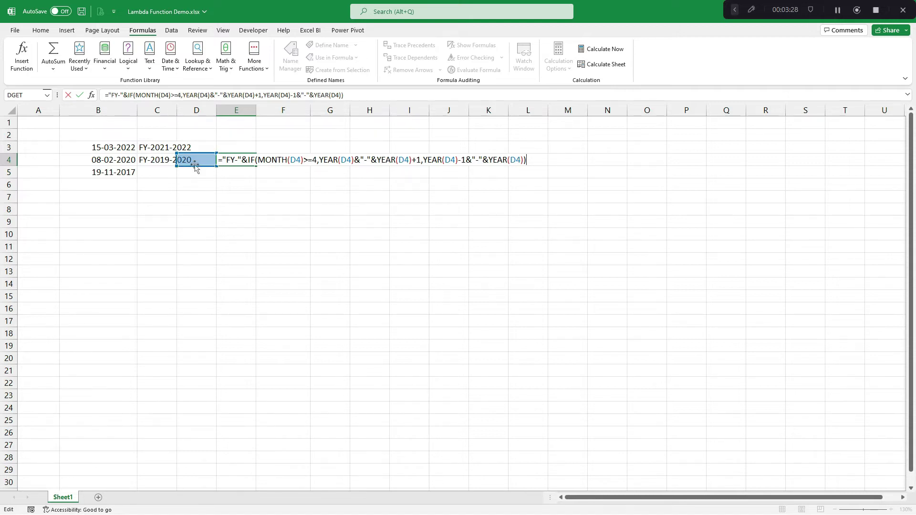
click(136, 173)
click(125, 162)
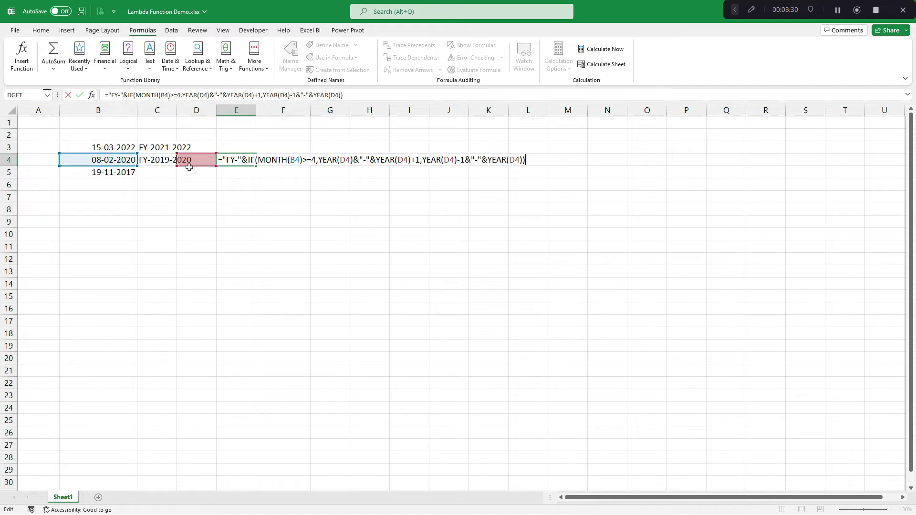
drag(188, 169, 116, 168)
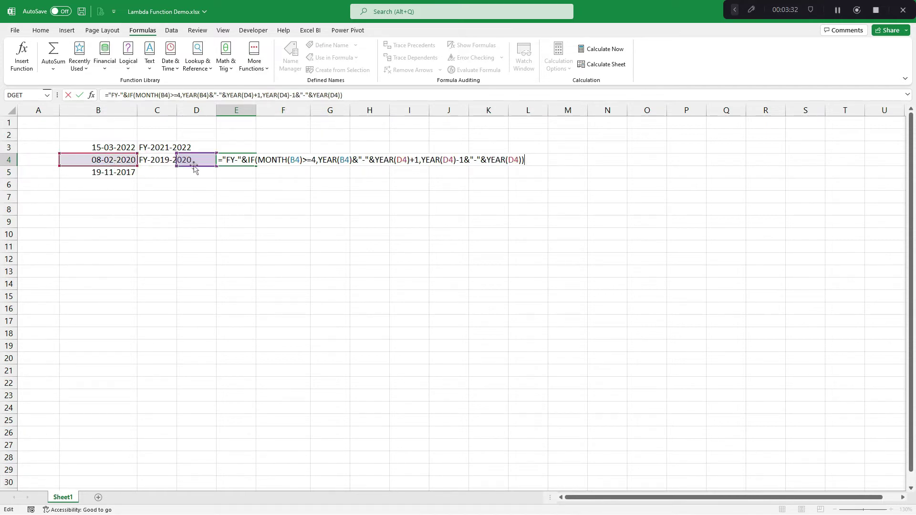
drag(193, 167, 116, 168)
drag(203, 167, 116, 168)
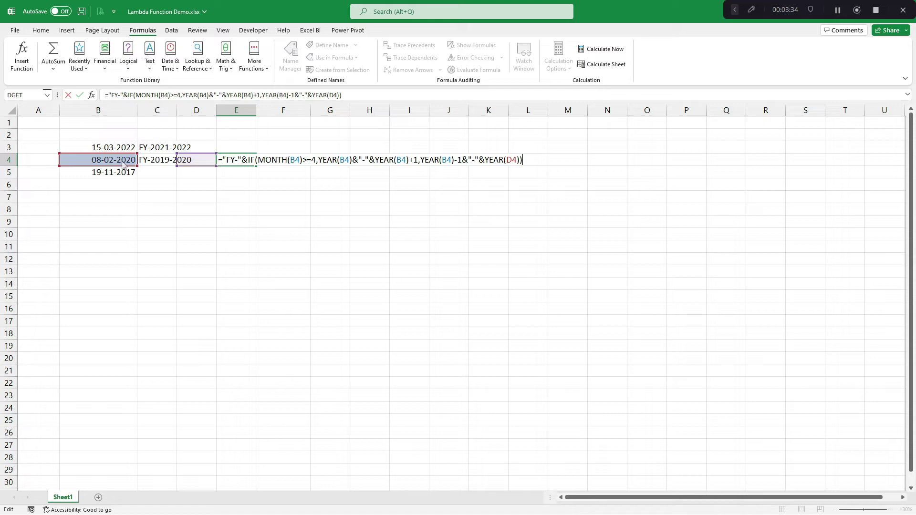
drag(191, 170, 126, 165)
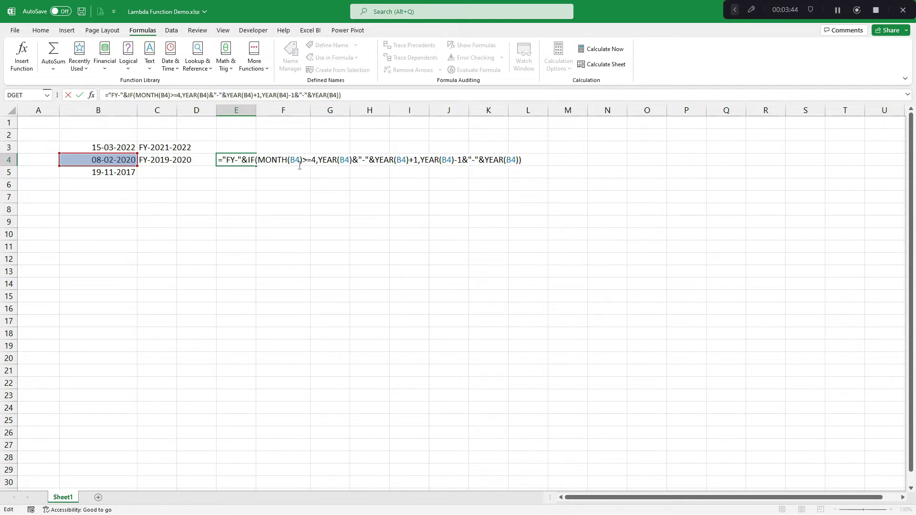
key(Return)
key(Up)
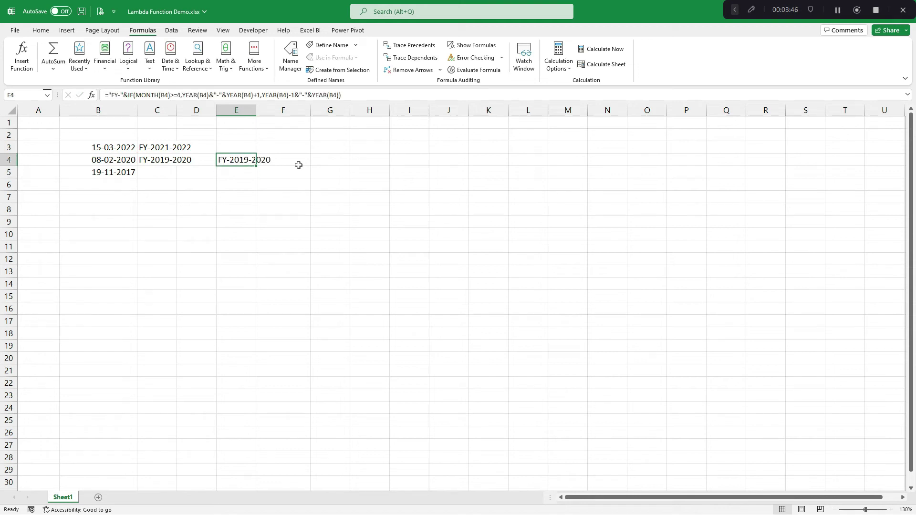
key(Delete)
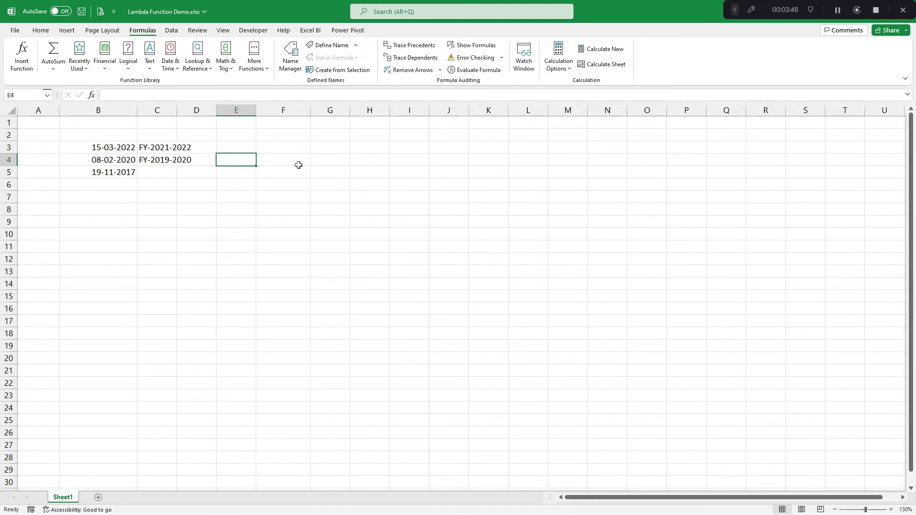
key(Left)
key(Left)
key(Left)
key(ctrl+c)
key(Right)
key(Right)
key(Right)
key(Right)
key(Right)
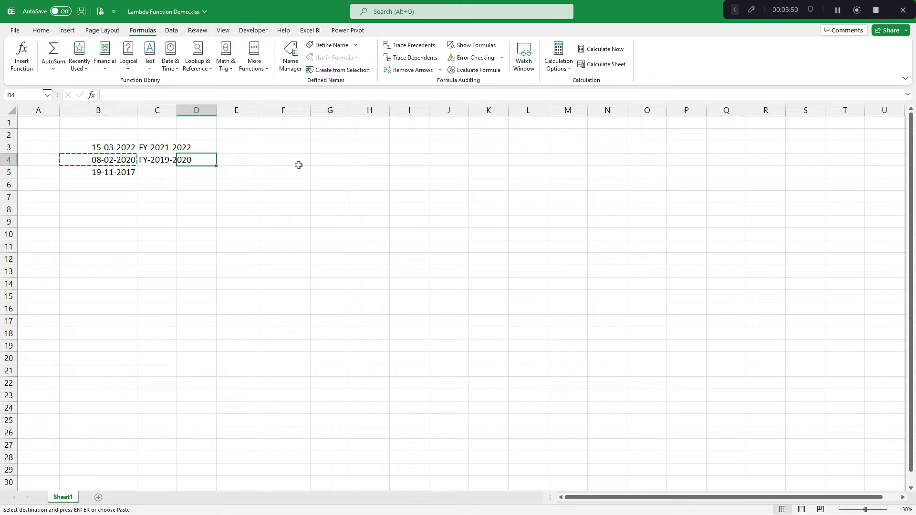
key(Up)
key(Up)
key(Up)
key(Right)
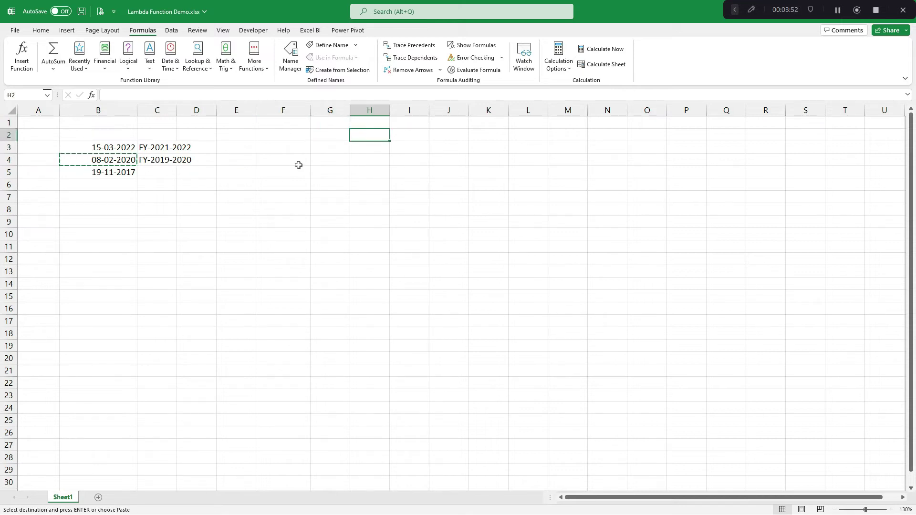
key(ctrl+v)
key(Escape)
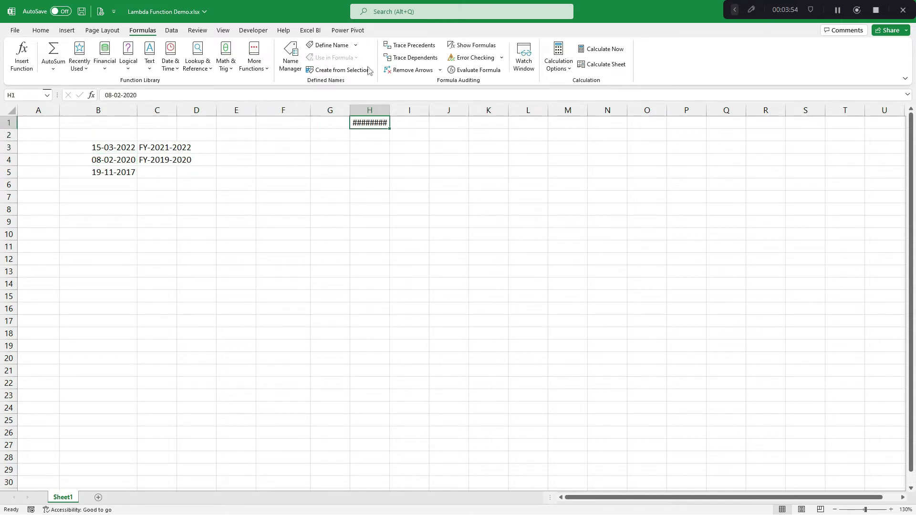
drag(390, 110, 401, 110)
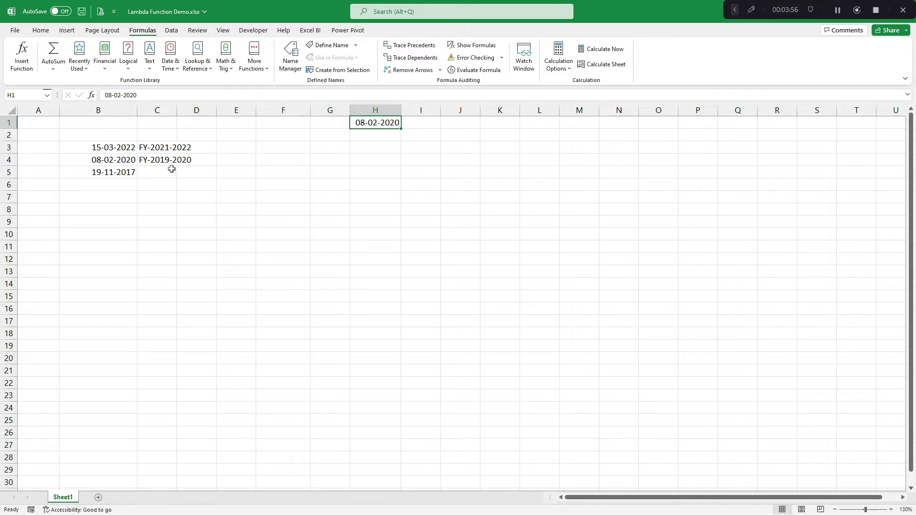
click(158, 161)
key(ctrl+c)
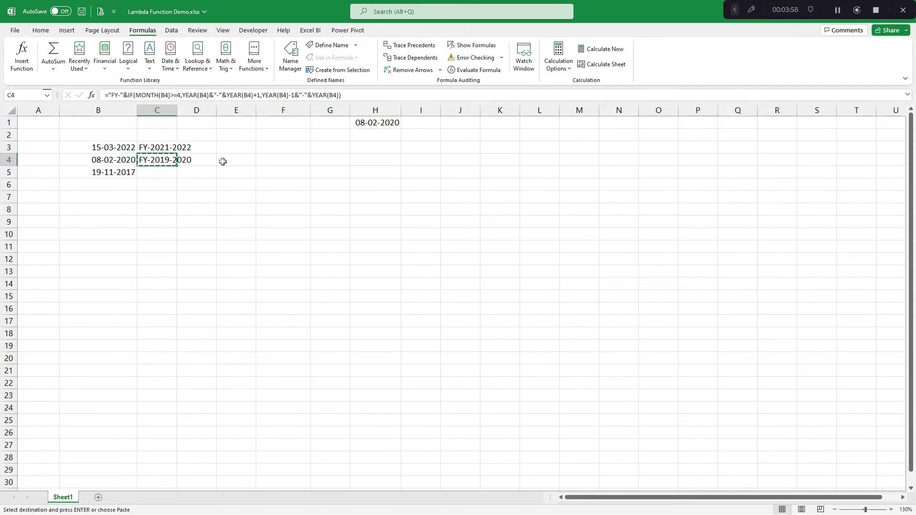
click(375, 135)
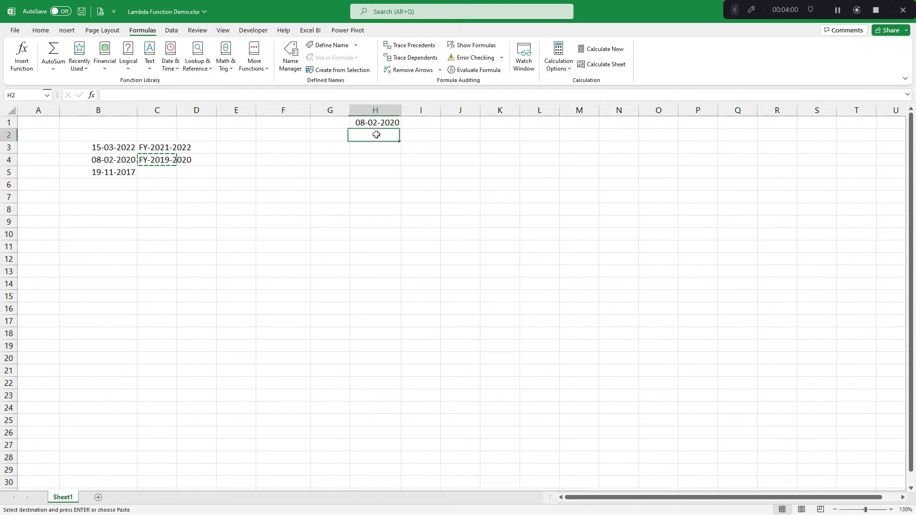
key(ctrl+v)
key(F2)
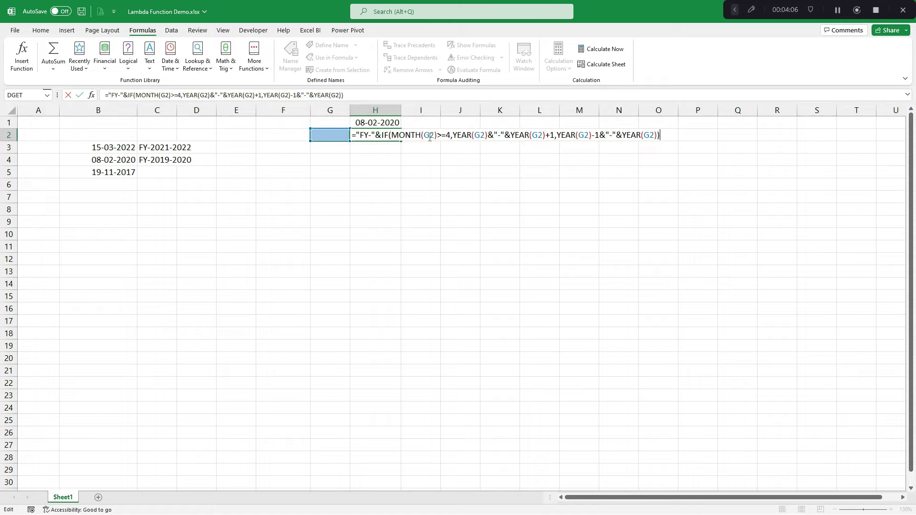
click(429, 137)
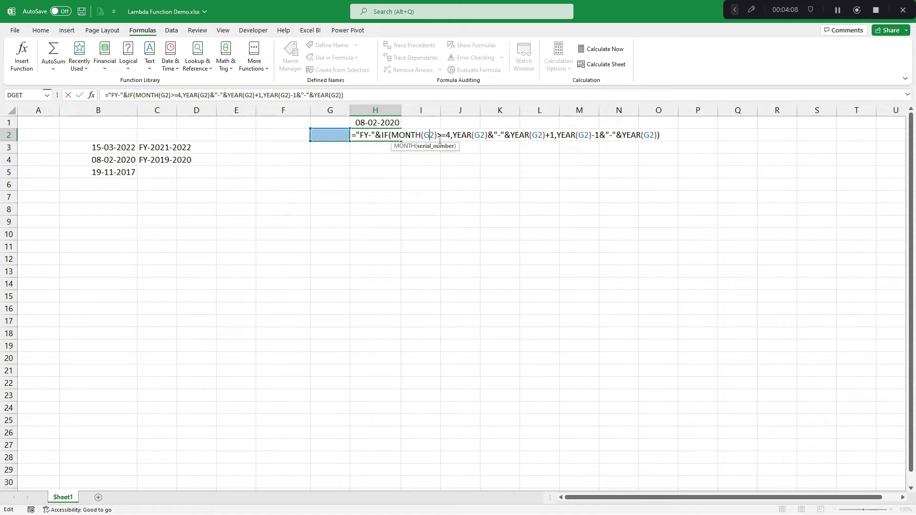
key(Escape)
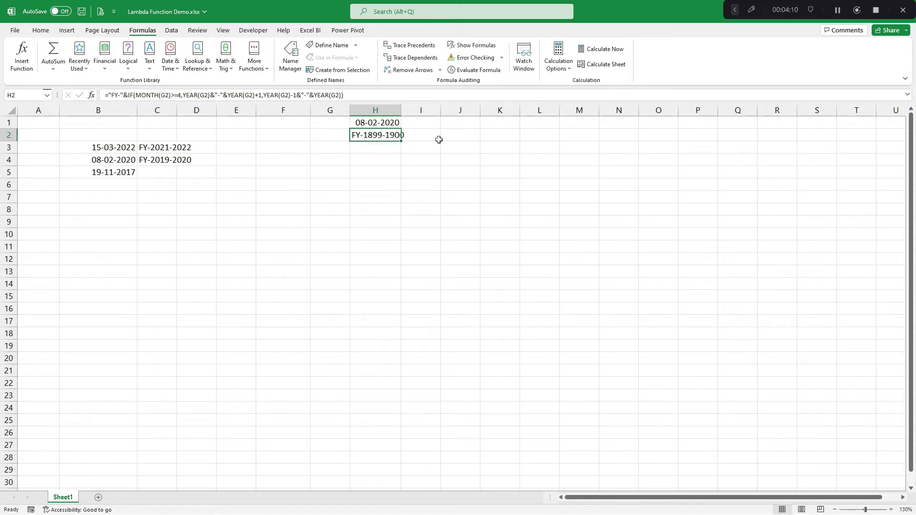
key(Delete)
key(Down)
key(Down)
key(Left)
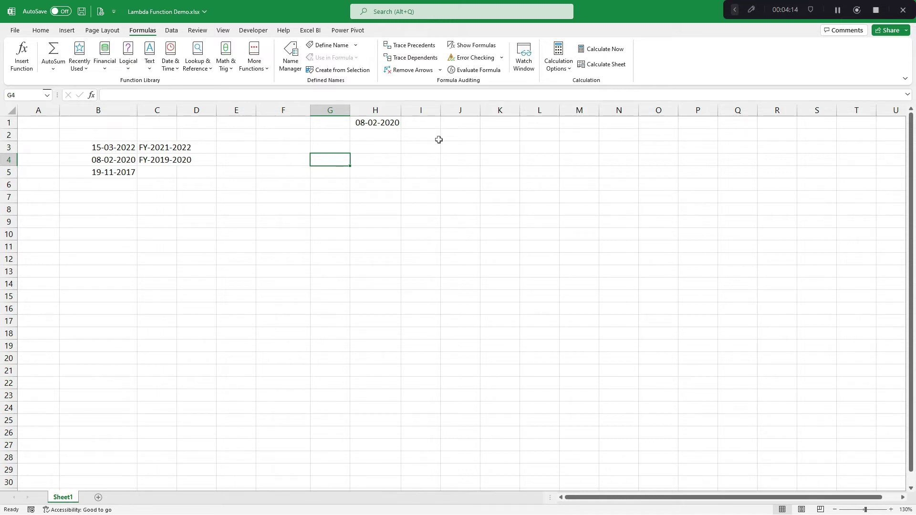
key(Left)
key(Left)
key(Left)
key(Left)
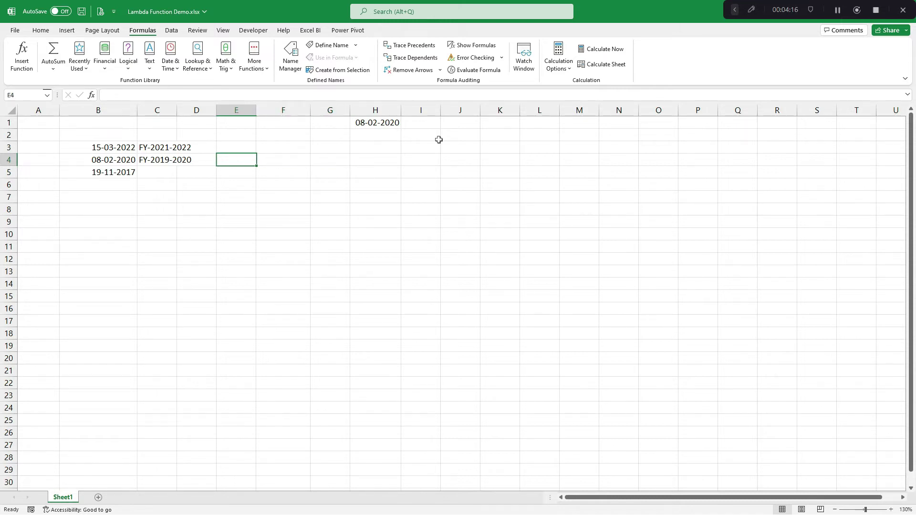
key(F2)
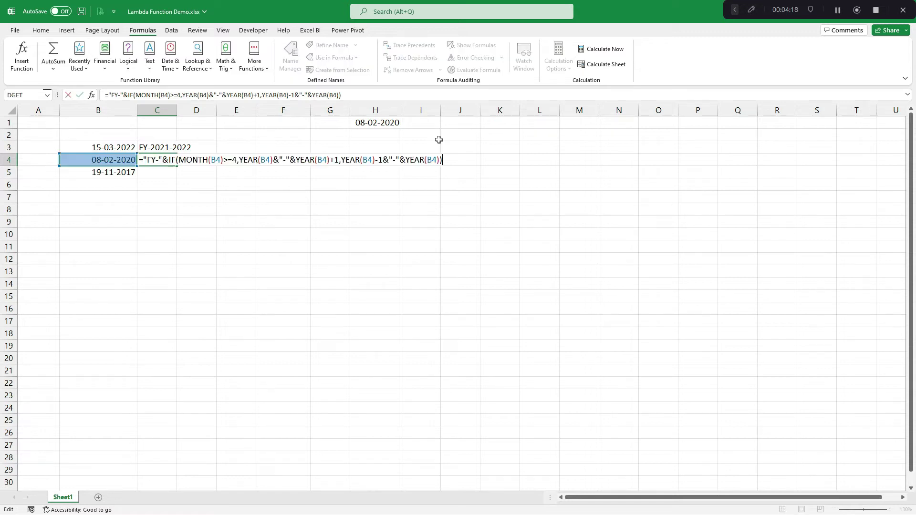
key(Escape)
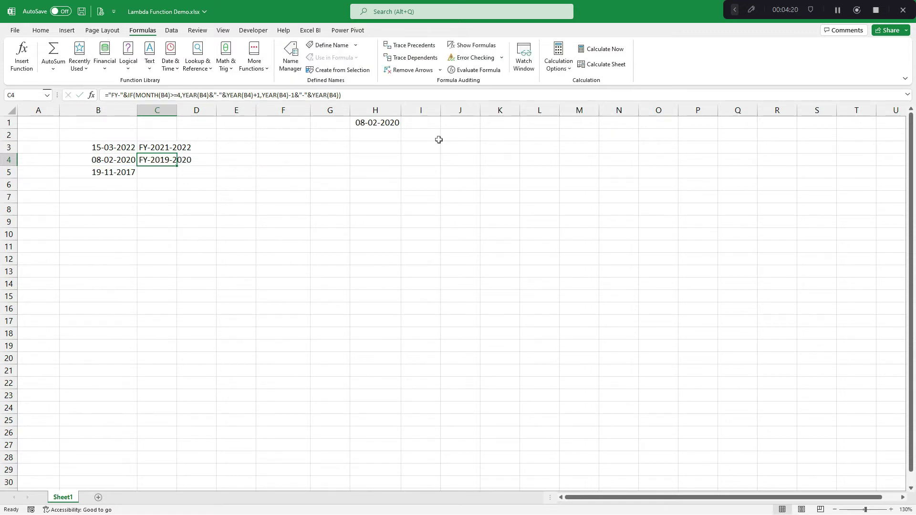
key(Right)
key(Right)
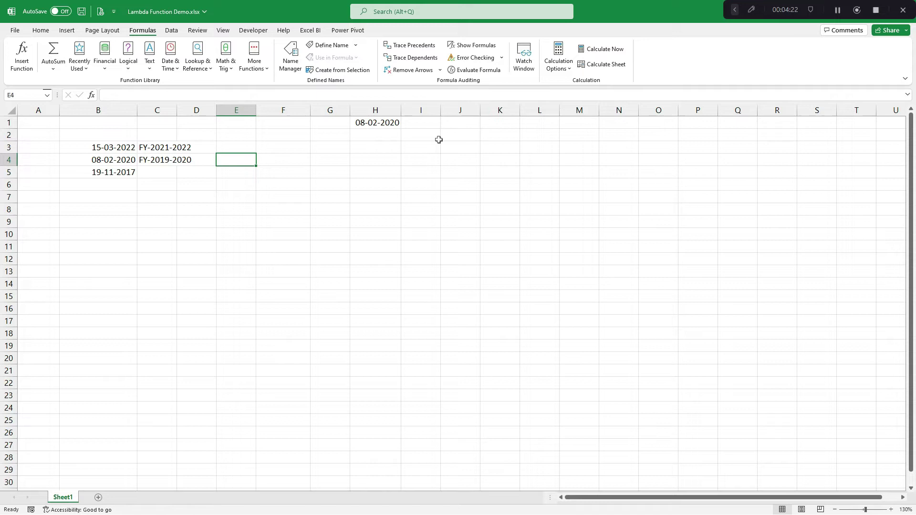
text(=LA)
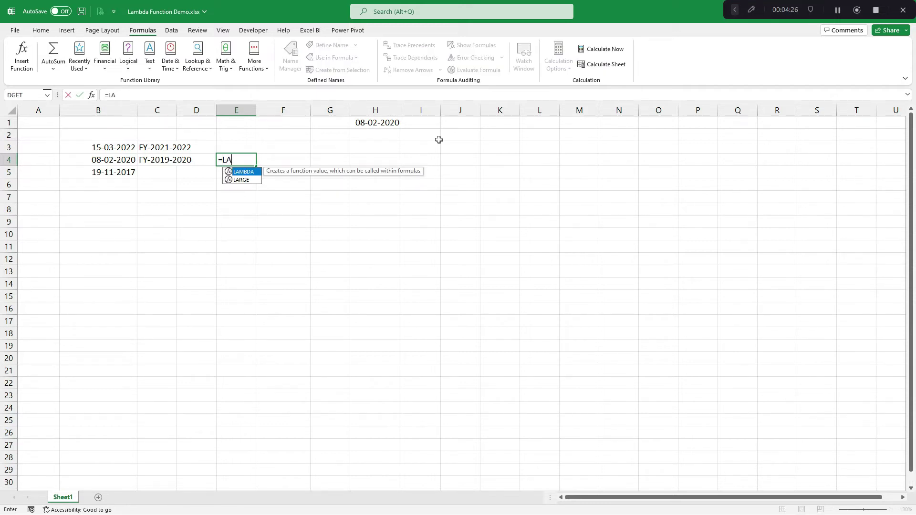
key(Tab)
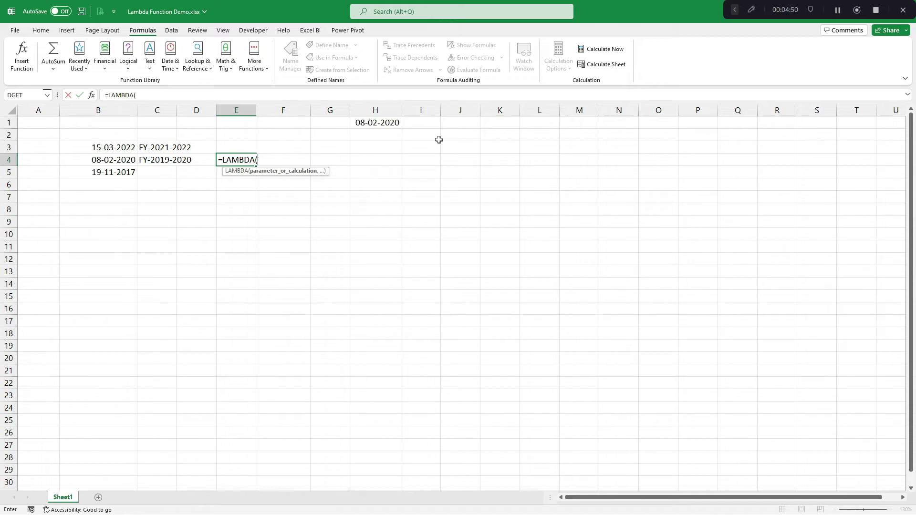
text(DT)
key(BackSpace)
key(BackSpace)
text(dt)
key(Escape)
key(Left)
key(Left)
key(F2)
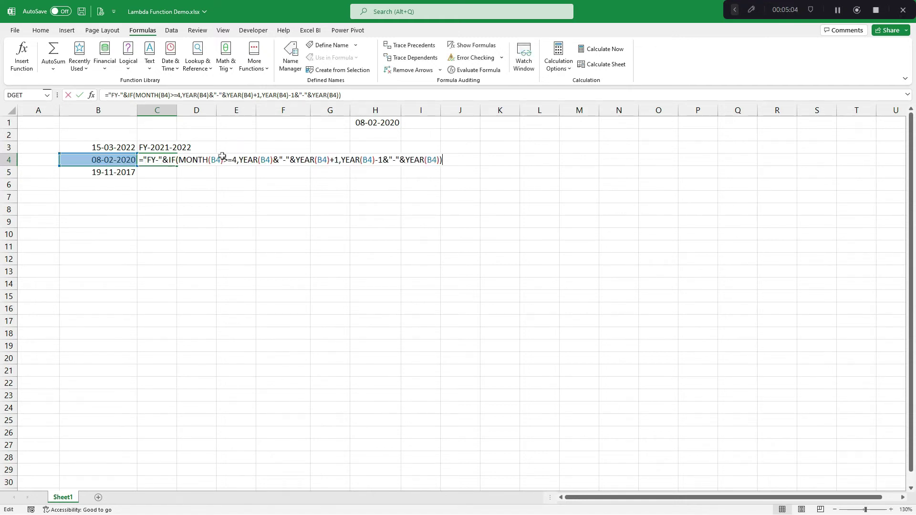
key(Left)
key(shift+Left)
key(shift+Left)
key(shift+Left)
key(shift+Left)
key(shift+Left)
key(shift+Left)
key(shift+Left)
key(shift+Left)
key(shift+Left)
key(shift+Left)
key(shift+Left)
key(shift+Left)
key(shift+Left)
key(shift+Left)
key(shift+Left)
key(shift+Left)
key(shift+Left)
key(shift+Left)
key(shift+Left)
key(shift+Left)
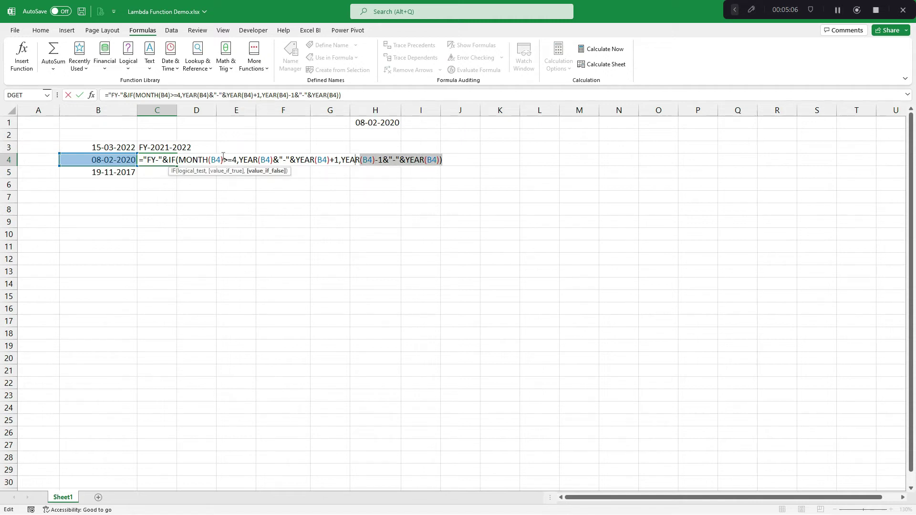
key(shift+Left)
key(shift+Left)
key(shift+Left)
key(shift+Left)
key(shift+Left)
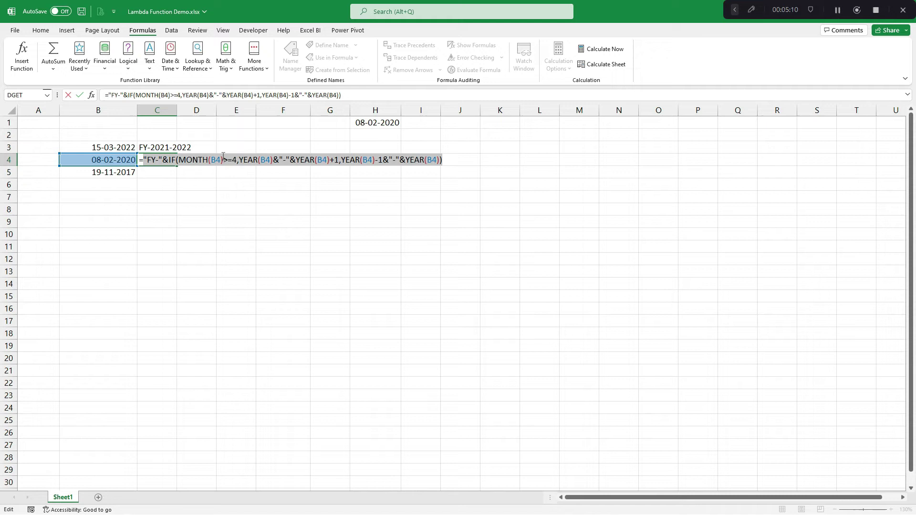
Step: Start =LAMBDA(dt, in E4 with the pasted FY formula as its calculation
key(Escape)
click(223, 156)
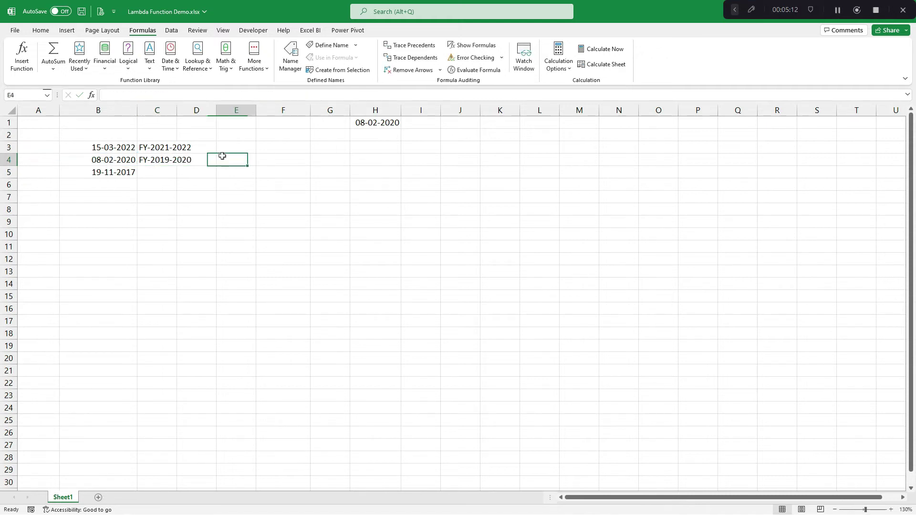
text(=)
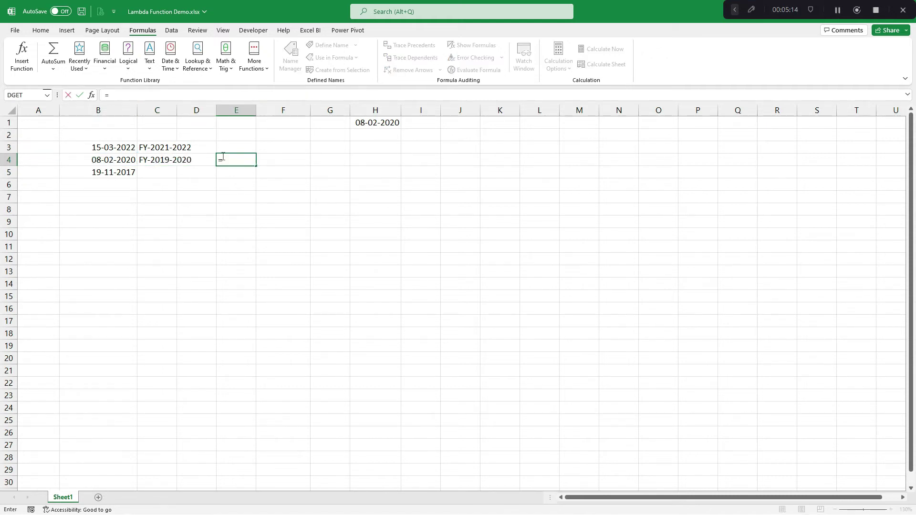
text(LAM)
key(Tab)
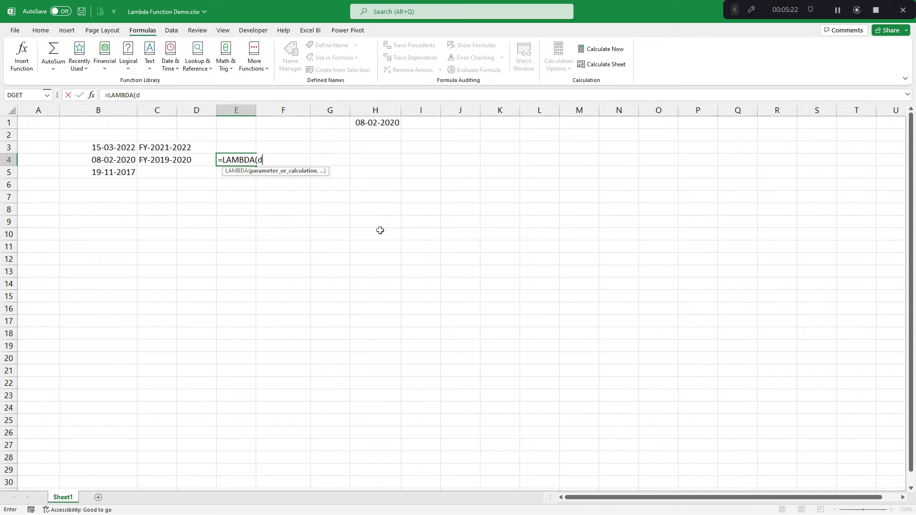
text(dt,)
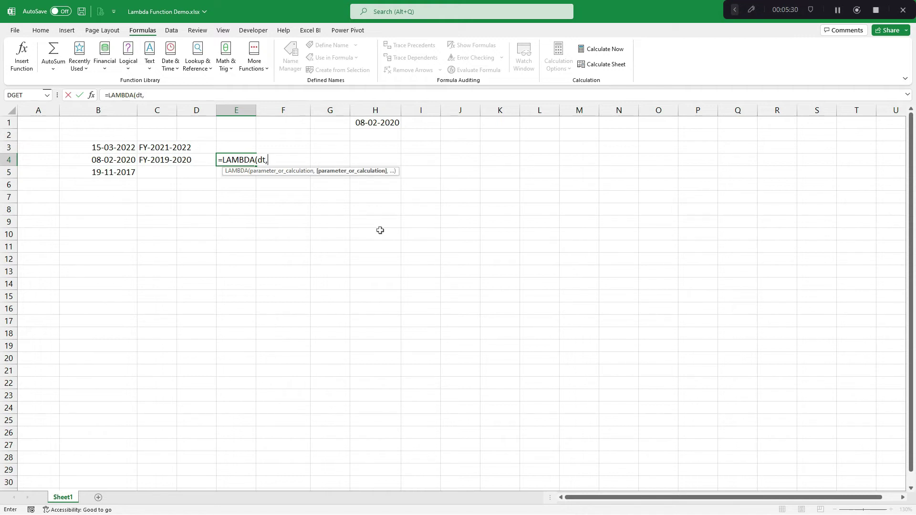
key(ctrl+v)
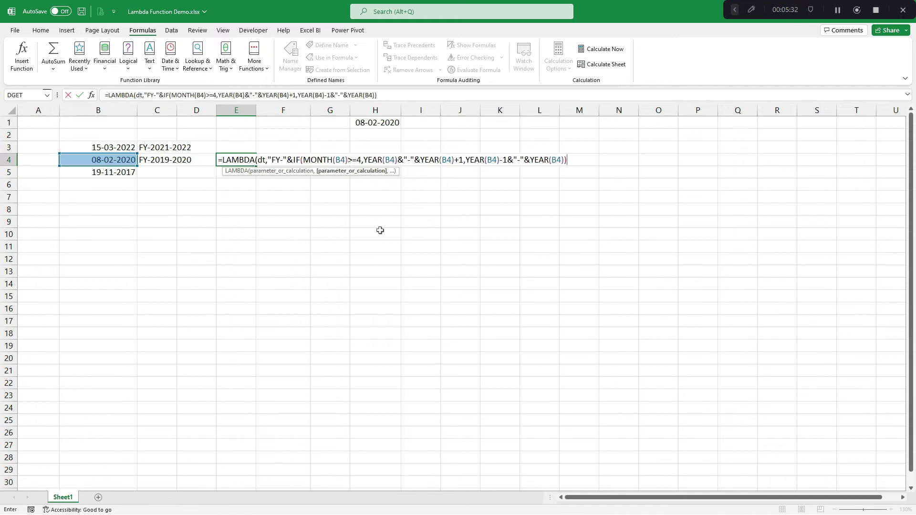
Step: Replace each B4 reference in the LAMBDA with dt and close the final parenthesis
double_click(340, 161)
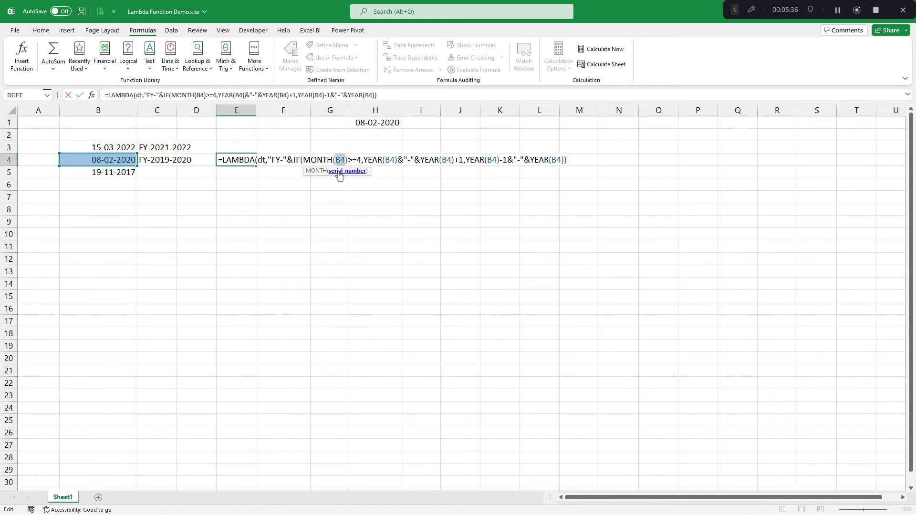
key(BackSpace)
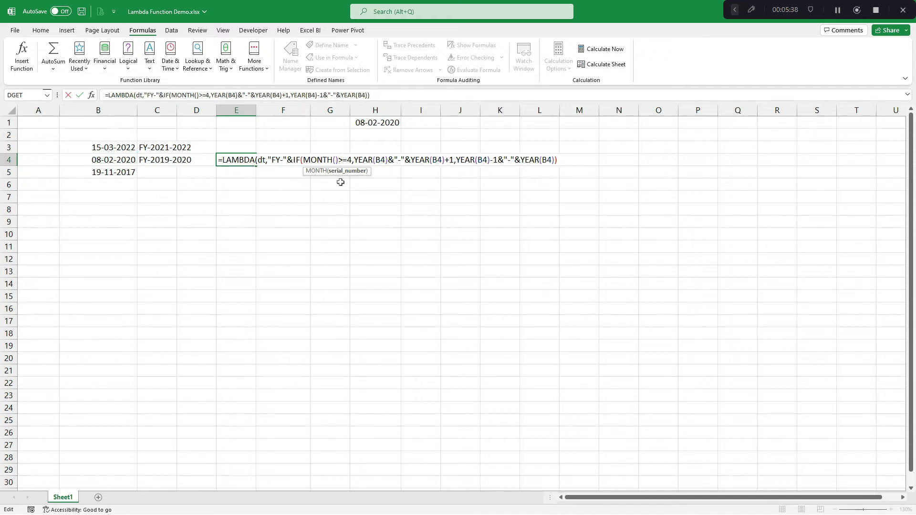
text(dt)
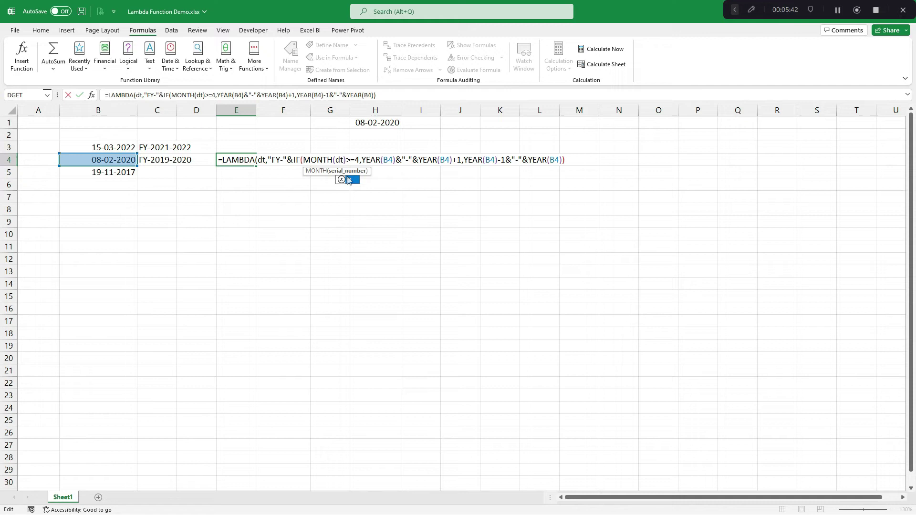
double_click(356, 180)
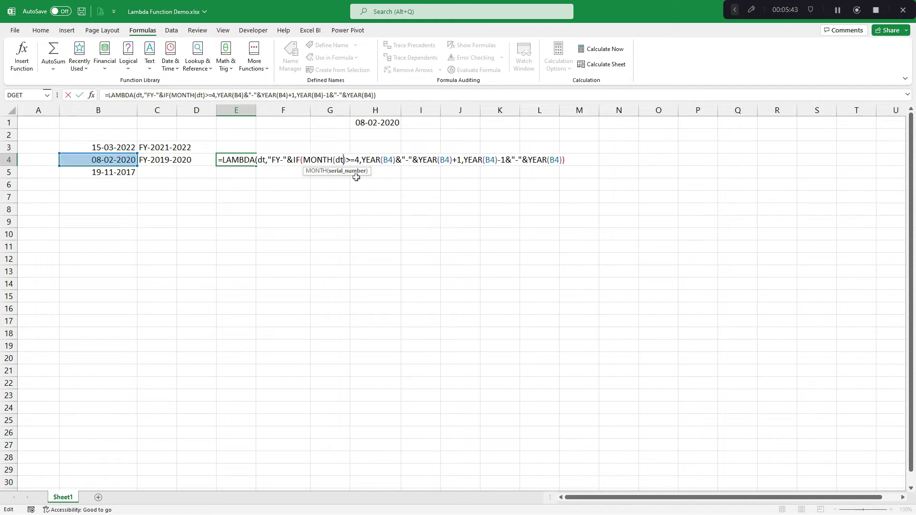
double_click(387, 160)
text(dt)
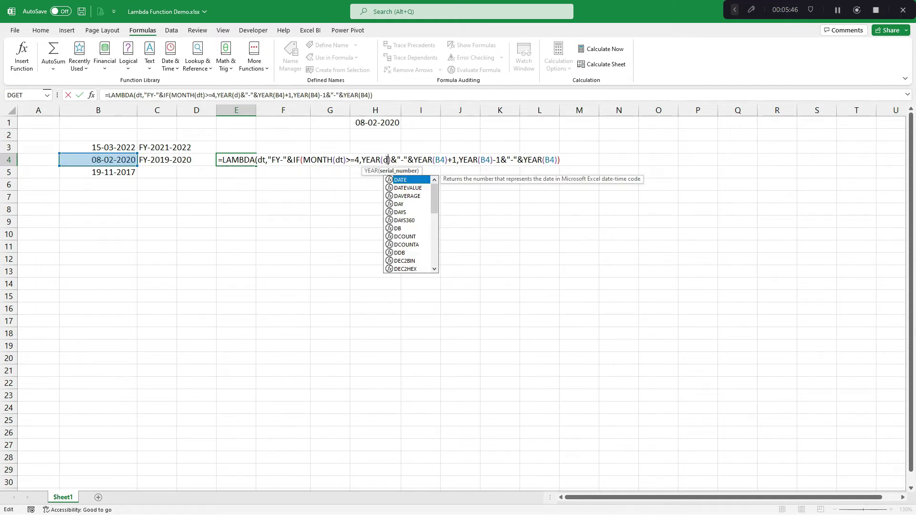
click(443, 160)
double_click(444, 160)
text(dt)
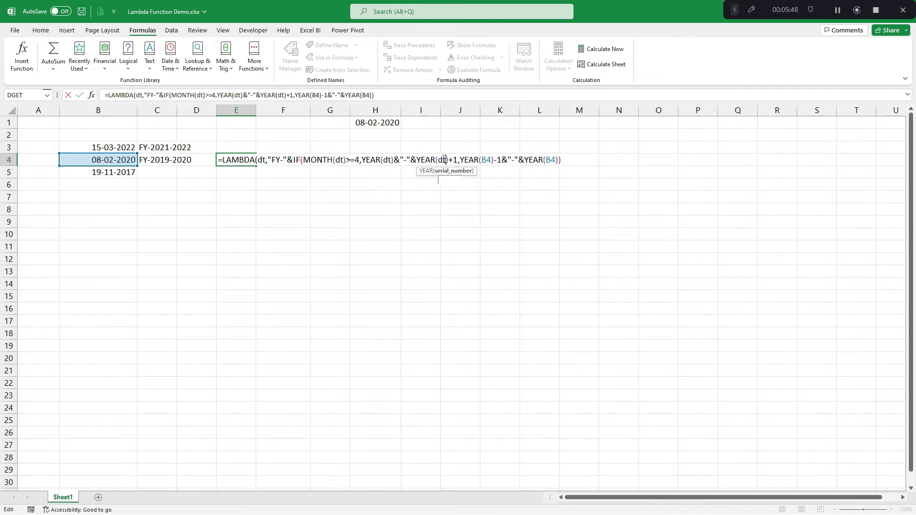
double_click(485, 159)
text(dt)
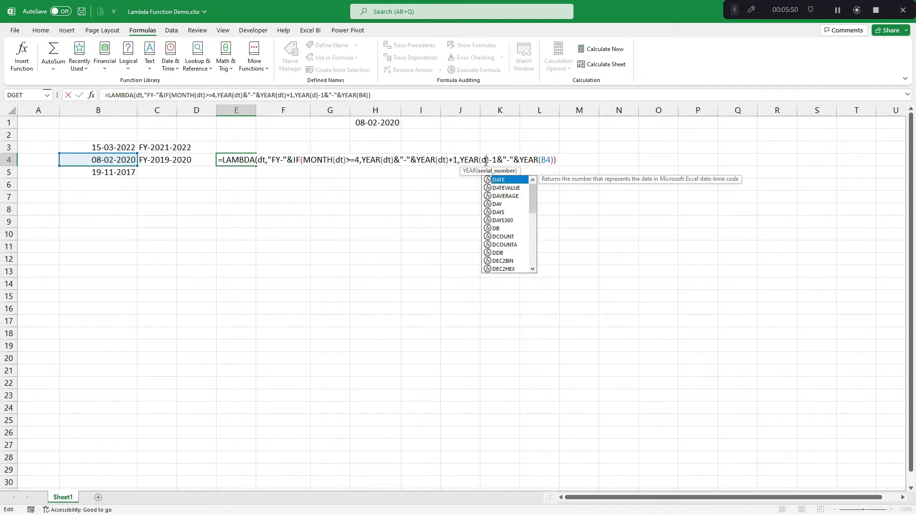
click(549, 160)
double_click(549, 160)
text(dt)
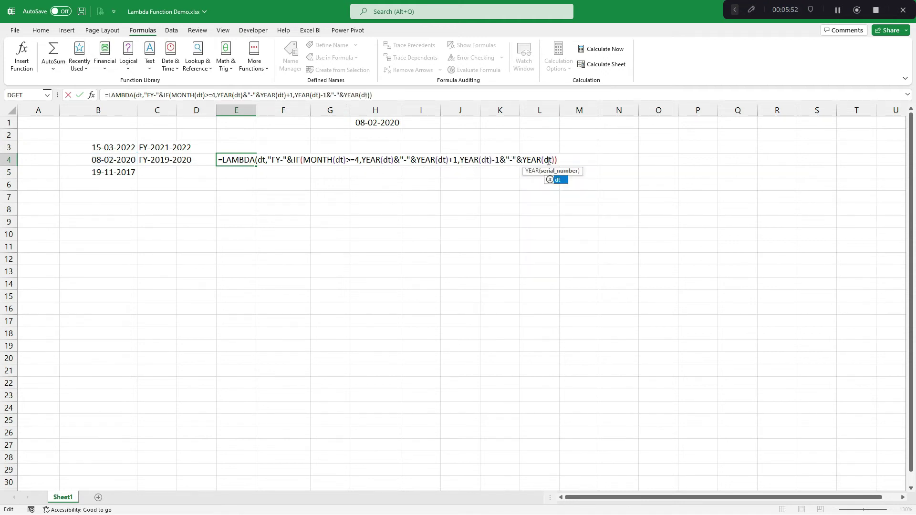
click(567, 160)
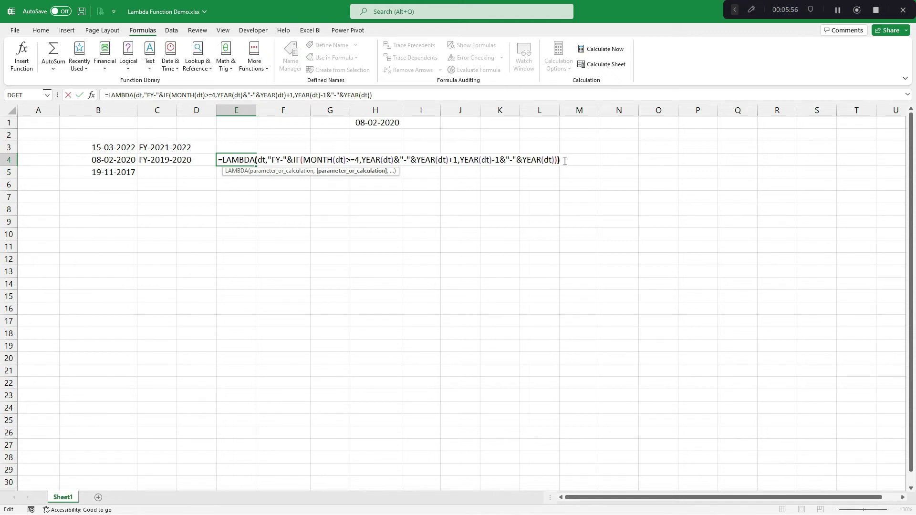
text())
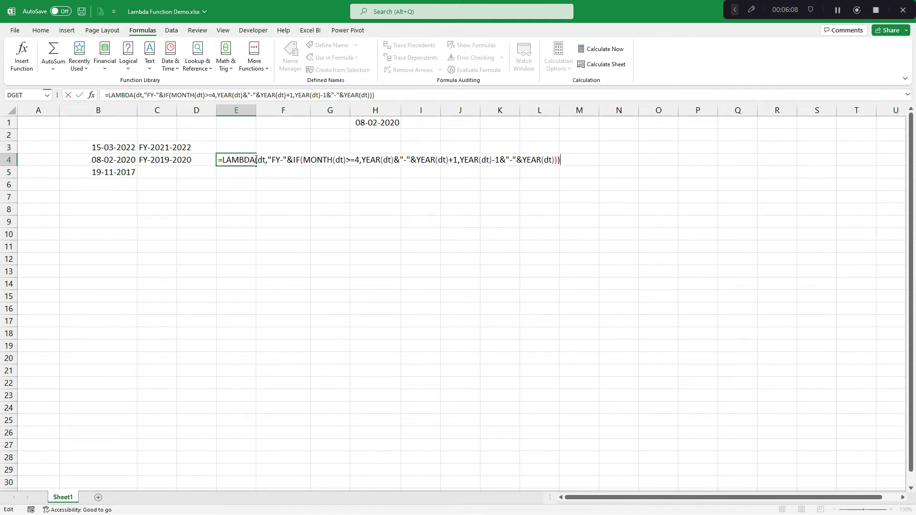
Step: Commit the LAMBDA formula in E4 and inspect its #CALC! error
key(Return)
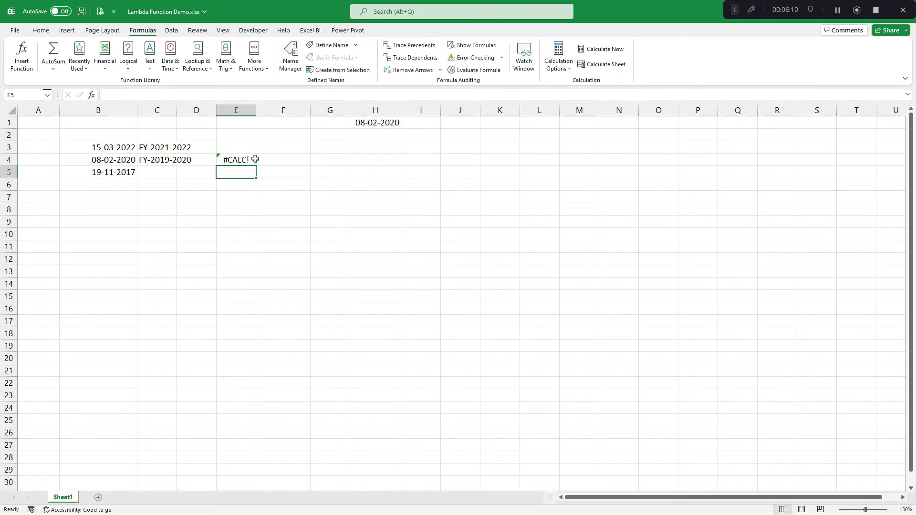
click(239, 159)
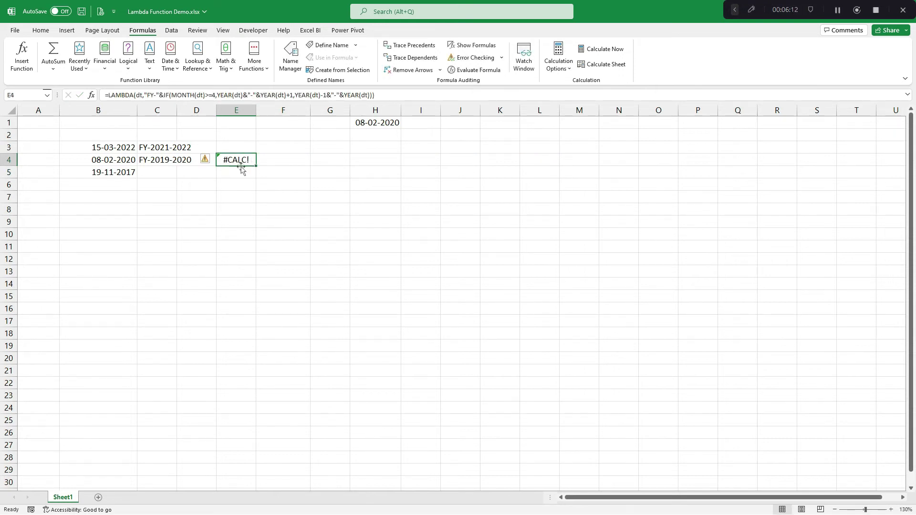
mouse_move(206, 164)
key(F2)
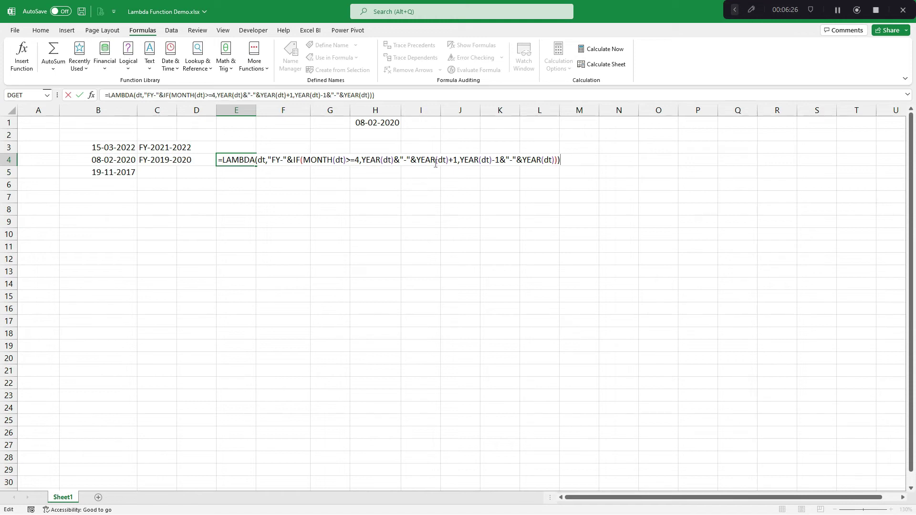
key(ctrl+Return)
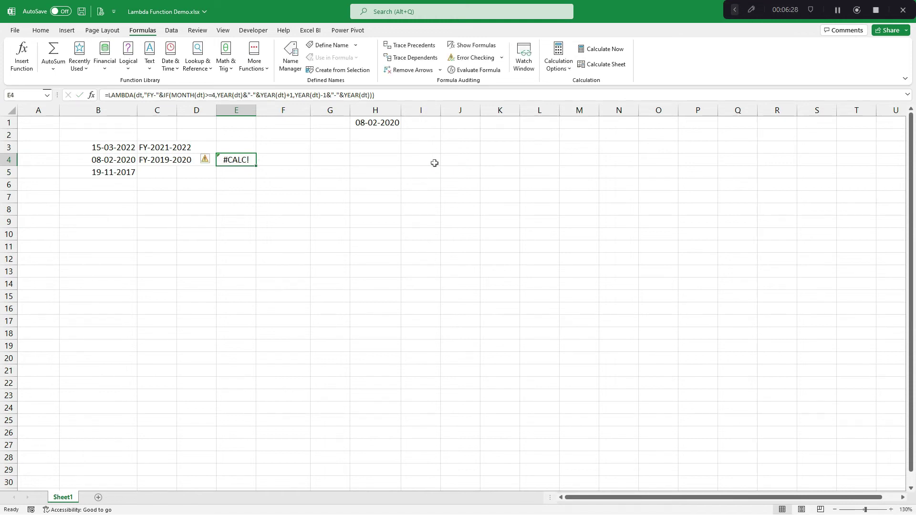
Step: Select and copy the complete LAMBDA formula text from E4
key(F2)
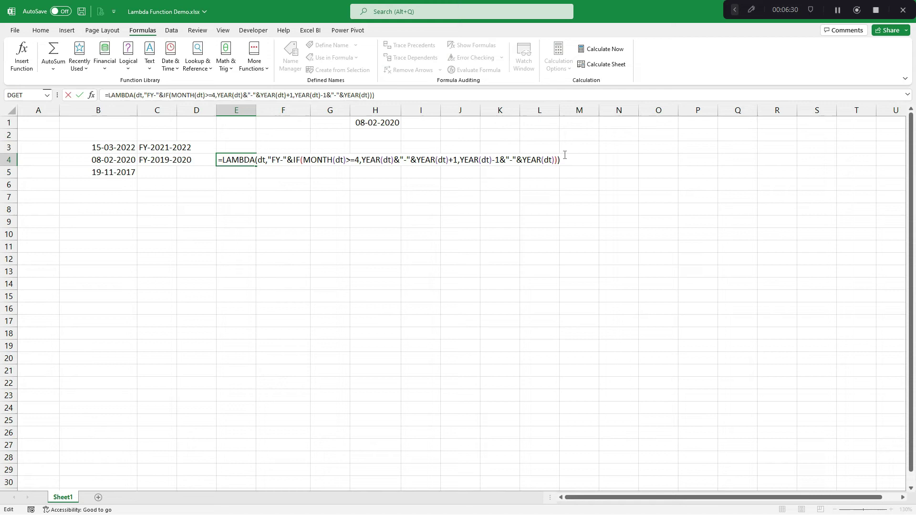
drag(566, 160, 218, 160)
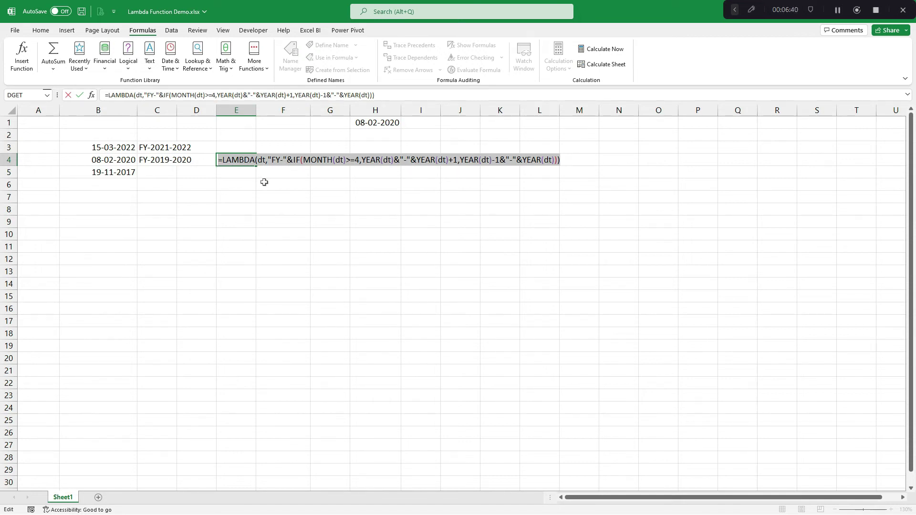
key(ctrl+Return)
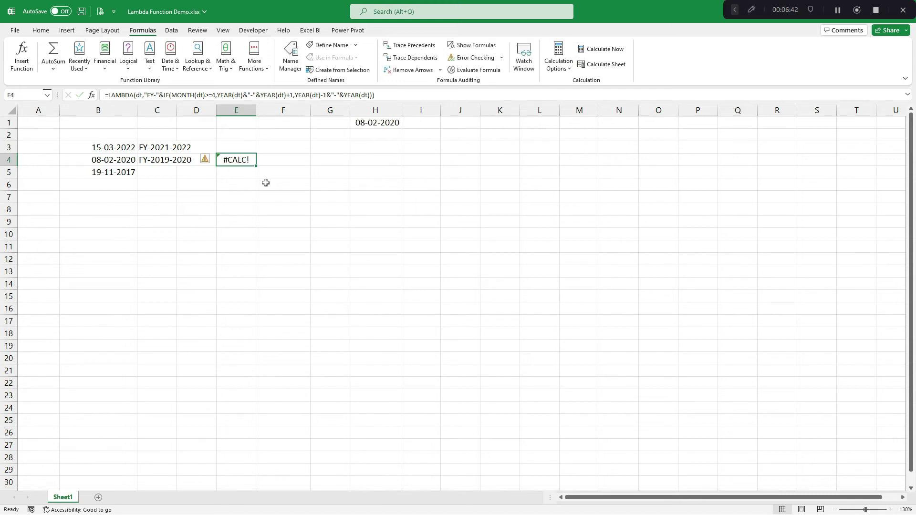
click(193, 174)
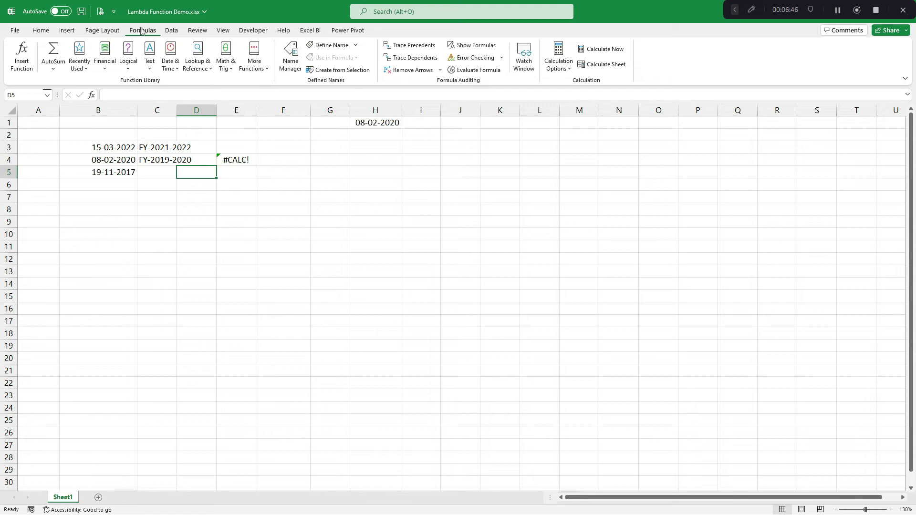
Step: In Name Manager, create name FY whose Refers to is the pasted LAMBDA formula
click(289, 72)
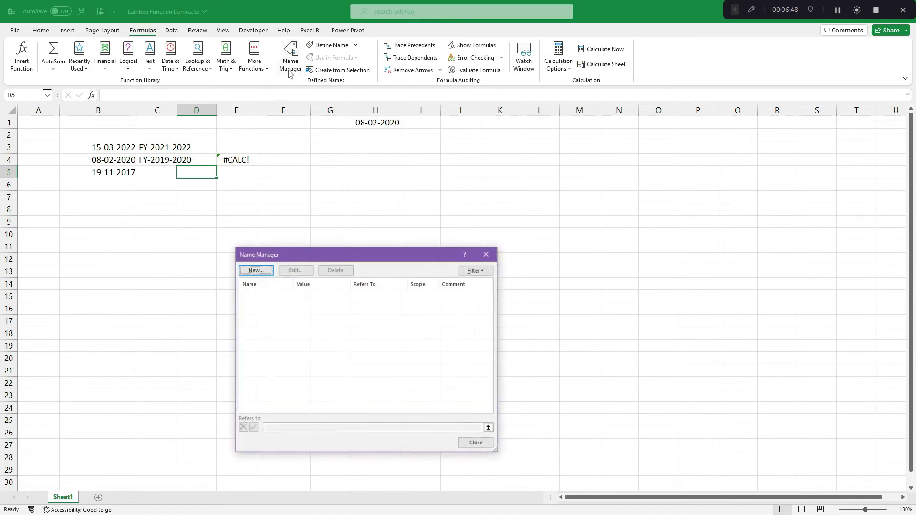
drag(336, 253, 418, 196)
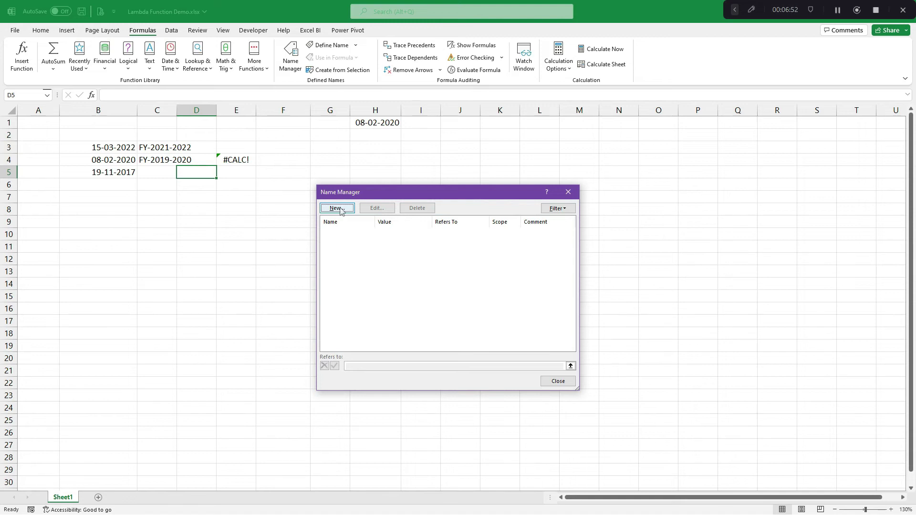
click(337, 209)
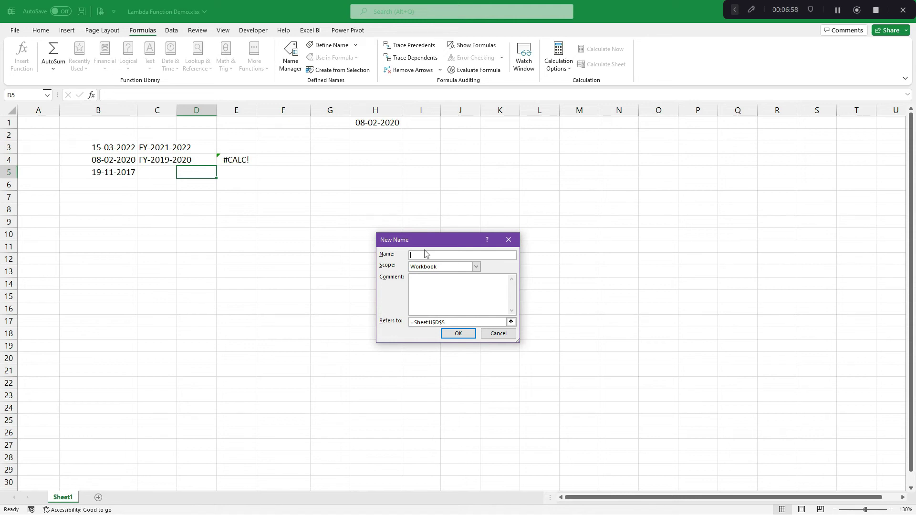
text(FY)
drag(454, 323, 374, 314)
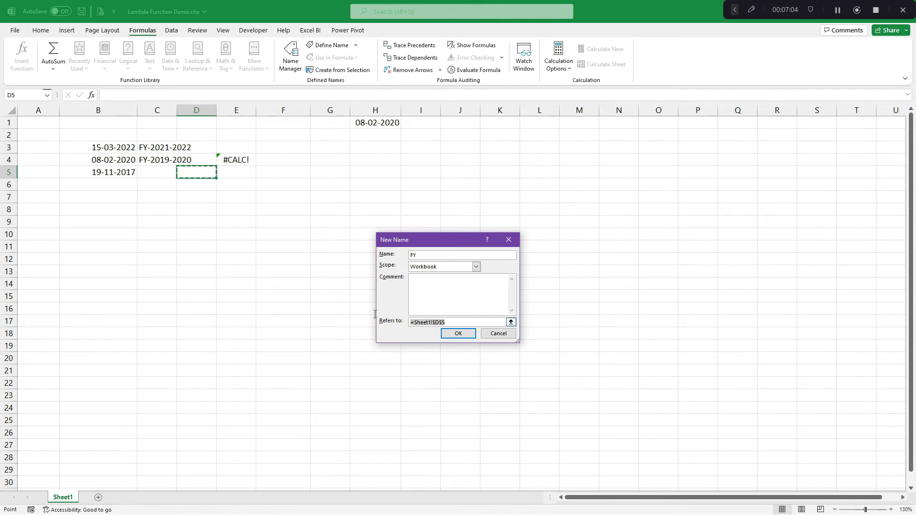
key(BackSpace)
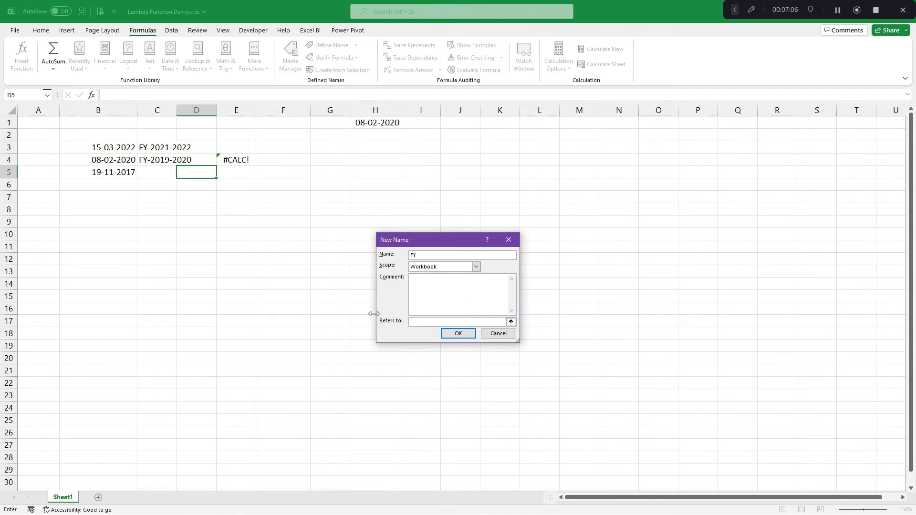
key(ctrl+v)
click(458, 334)
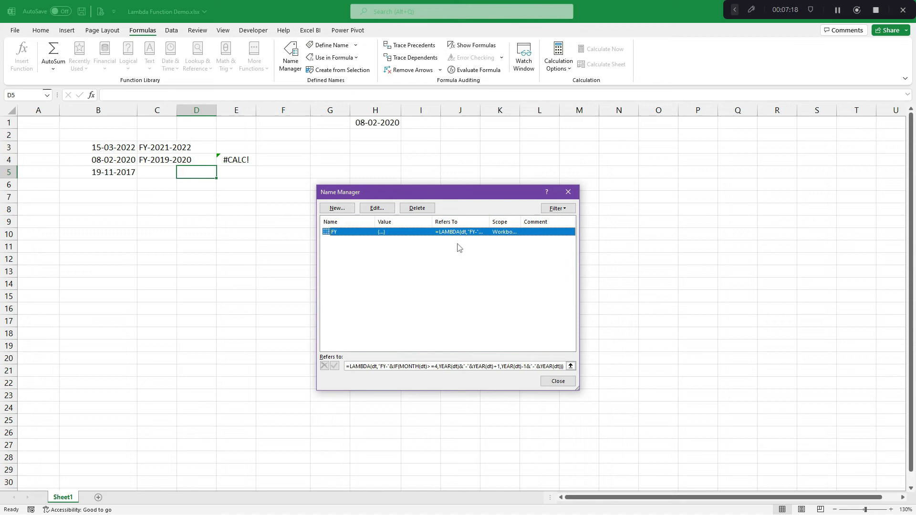
Step: Close Name Manager and delete the #CALC! formula from E4
click(558, 383)
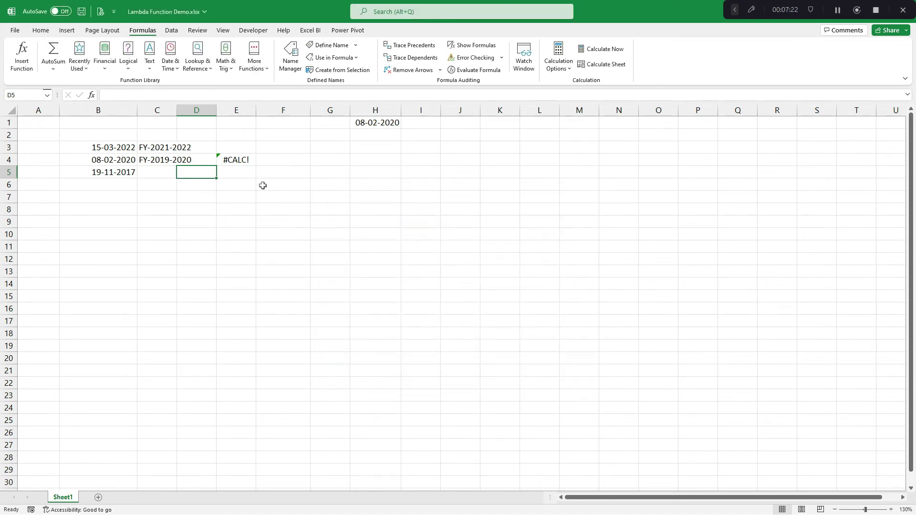
click(238, 161)
key(Delete)
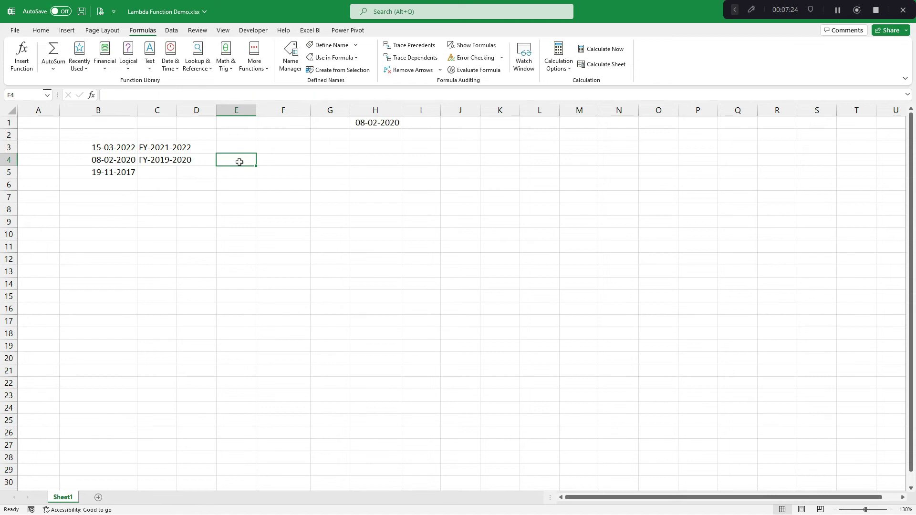
Step: Compare C3 and C4, clear C4's old IF formula, and begin typing =FY( there
key(Left)
key(Left)
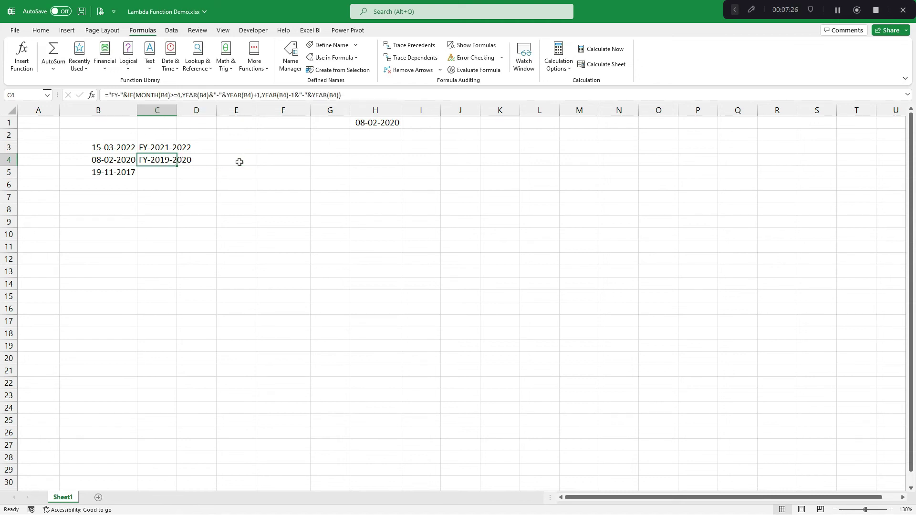
key(Up)
key(Down)
key(Up)
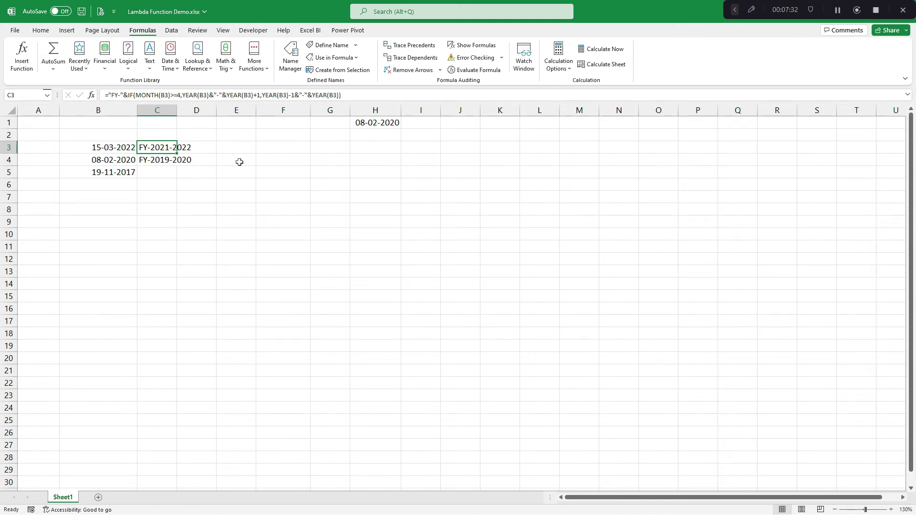
key(Down)
key(Delete)
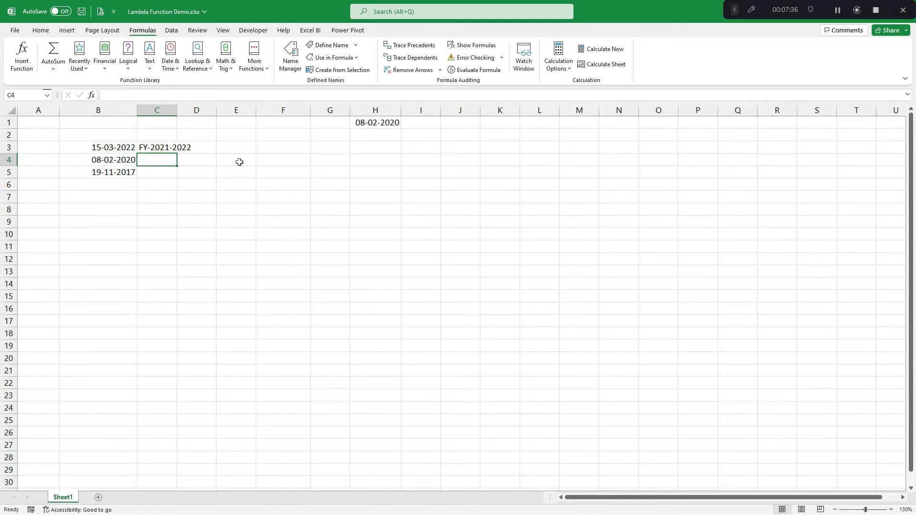
text(=FY)
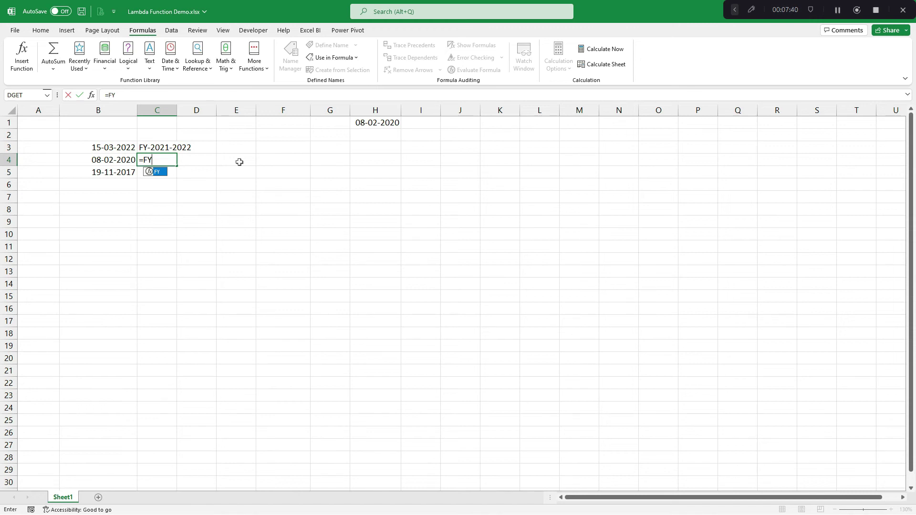
text(()
click(119, 159)
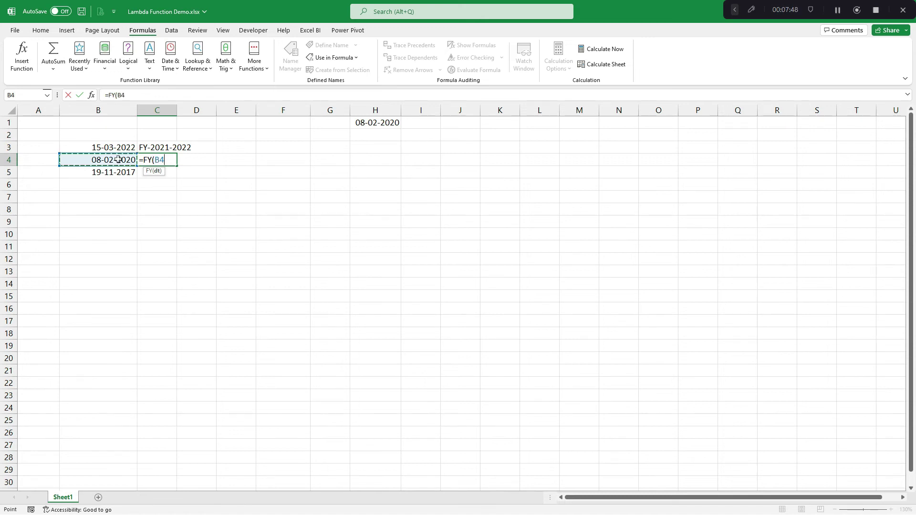
text())
key(Return)
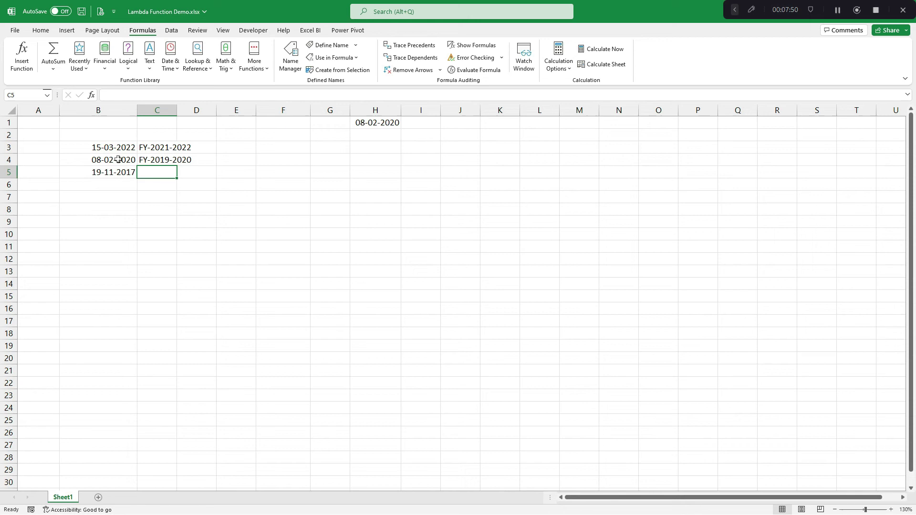
key(Up)
key(ctrl+c)
key(Down)
key(ctrl+v)
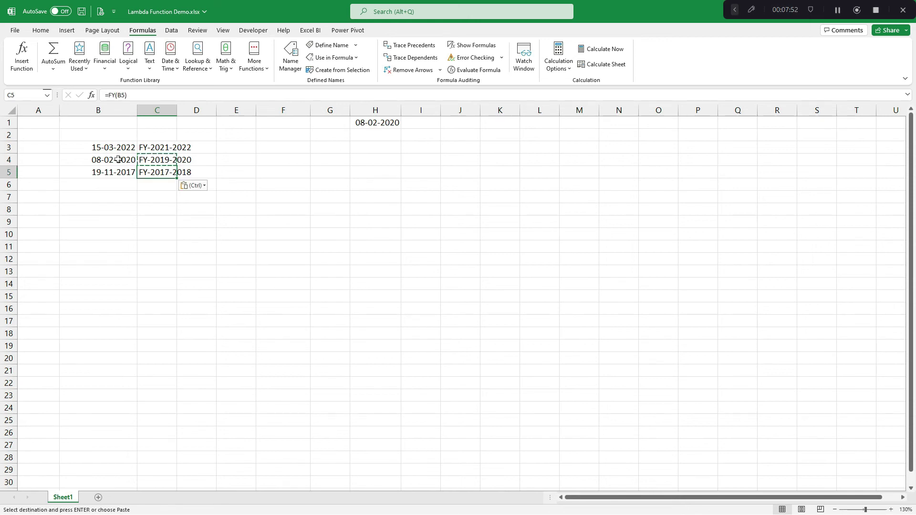
key(Return)
key(Up)
key(F2)
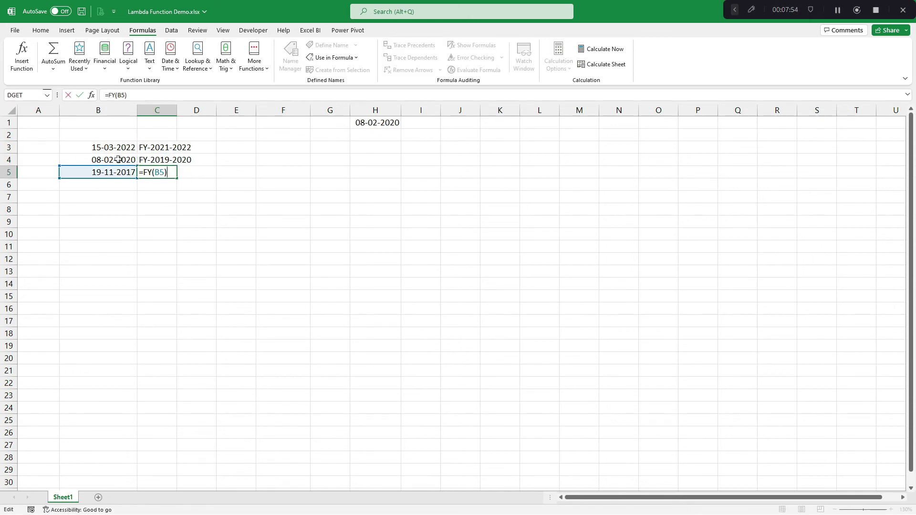
key(Escape)
key(Up)
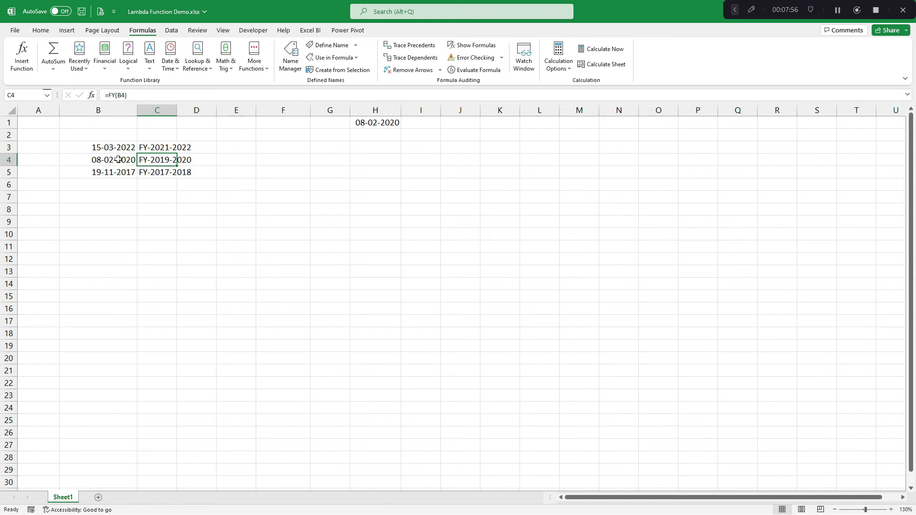
key(Up)
key(F2)
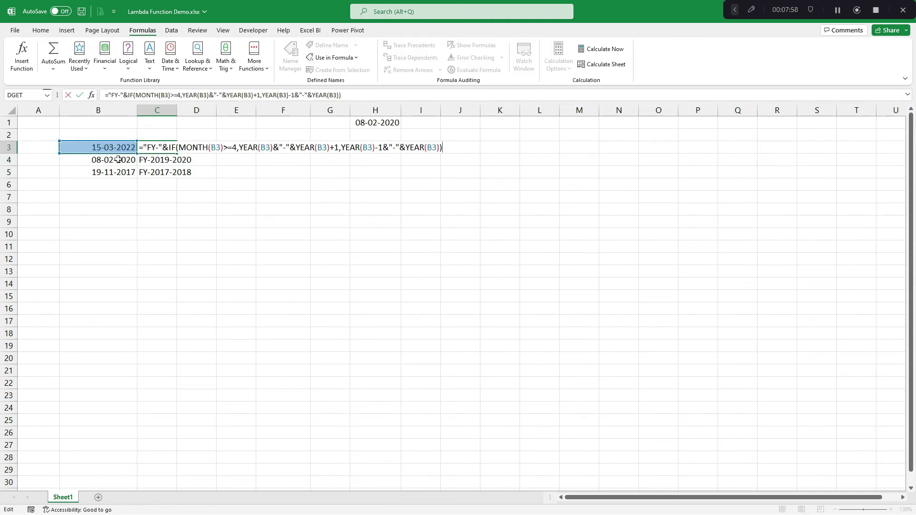
key(shift+Home)
key(End)
key(Escape)
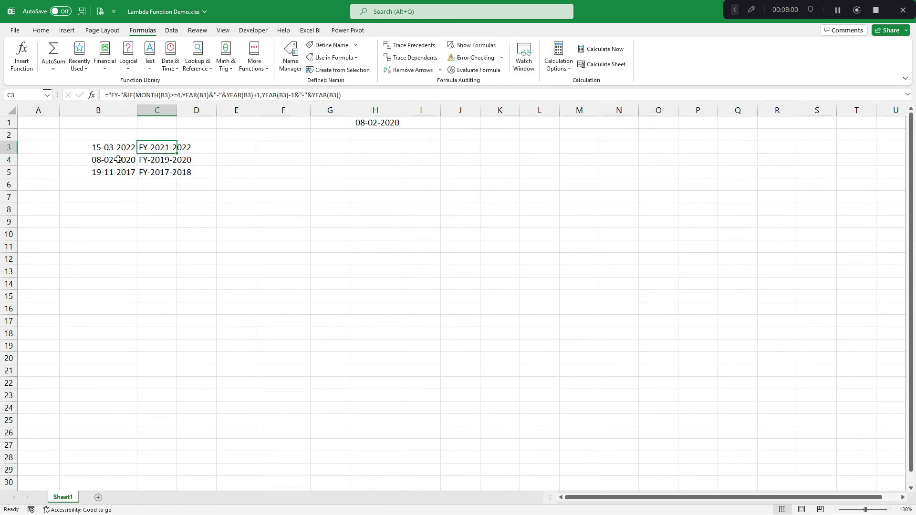
key(Down)
key(F2)
key(Left)
key(shift+Left)
key(shift+Left)
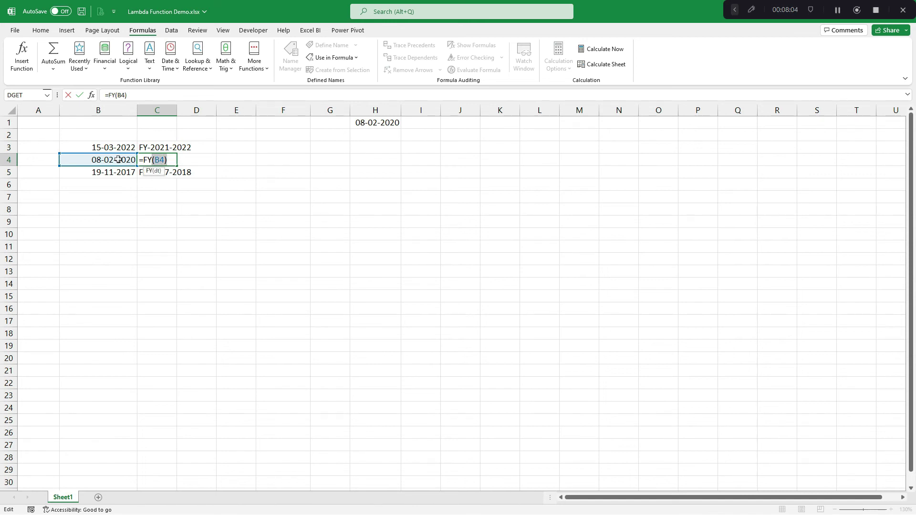
key(Escape)
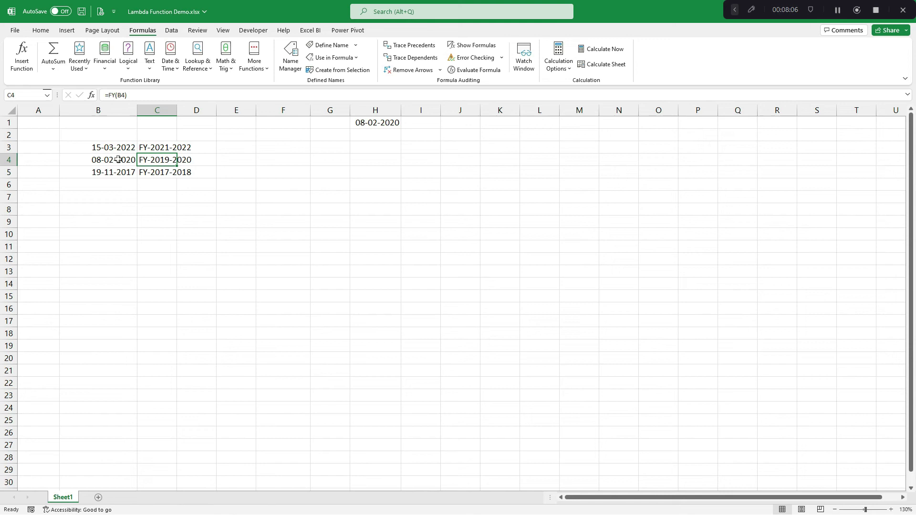
key(F2)
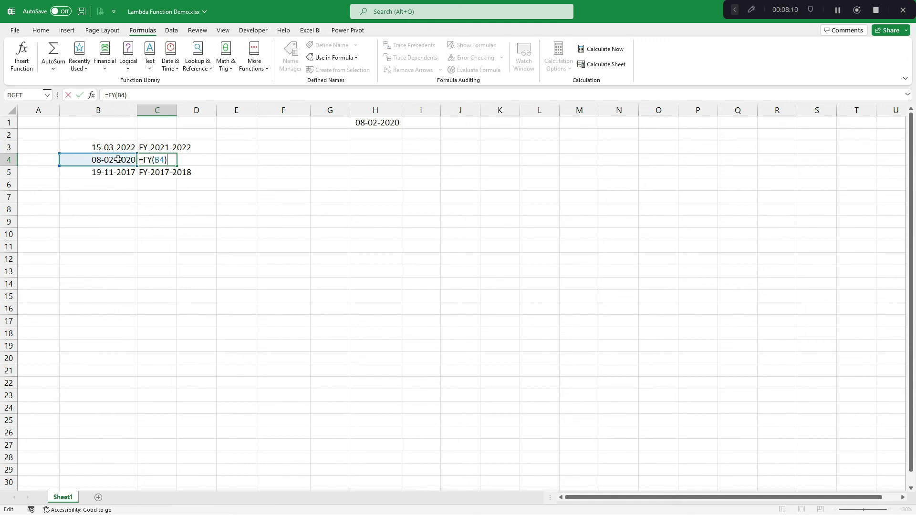
key(Home)
key(Right)
key(shift+Right)
key(shift+Right)
key(Escape)
key(Up)
key(F2)
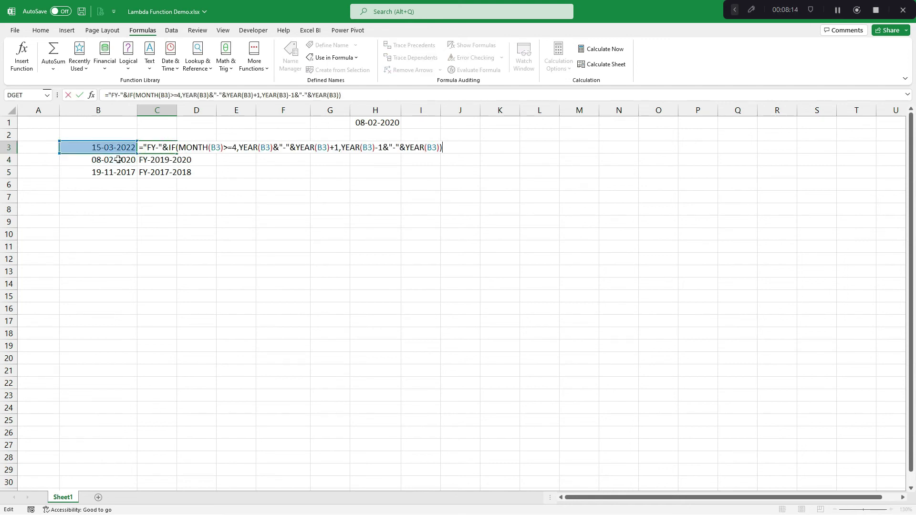
key(shift+Home)
key(shift+Right)
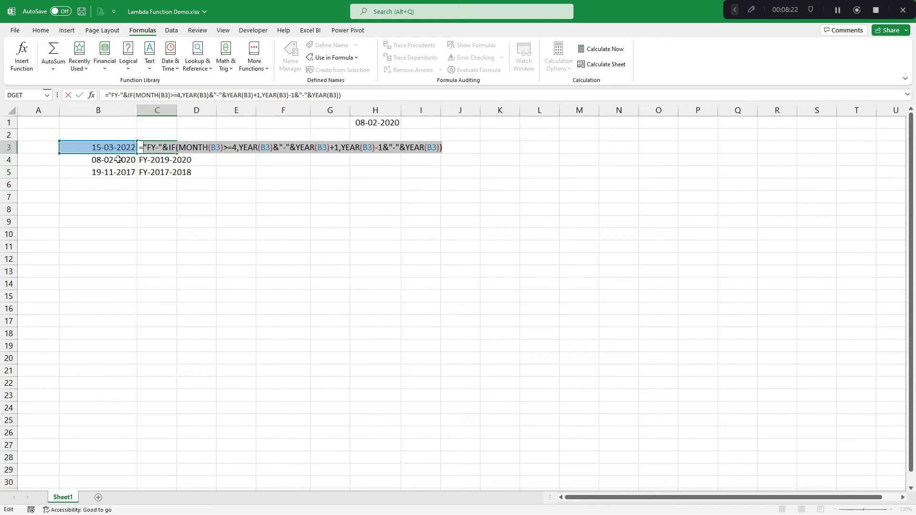
Step: Copy the FY formula from C5 into cell H2, below the date
key(Escape)
key(Down)
key(Down)
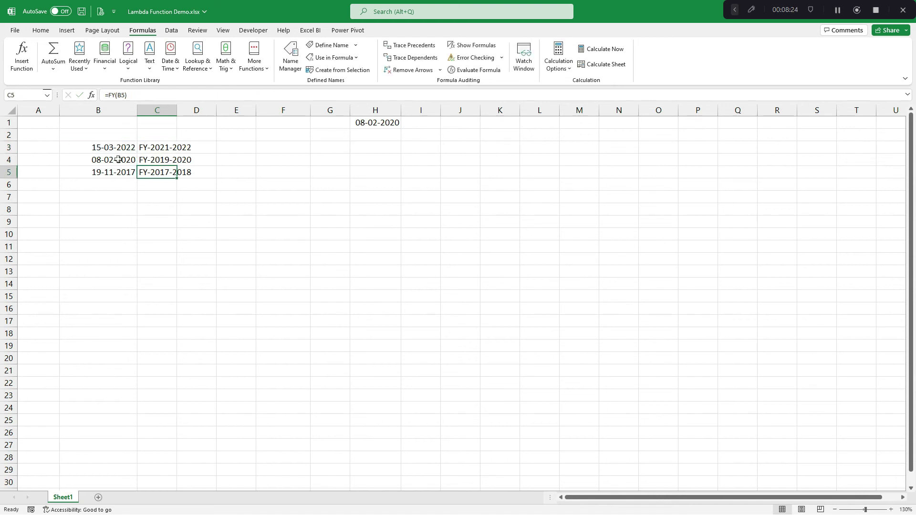
key(ctrl+c)
key(Right)
key(Right)
key(Right)
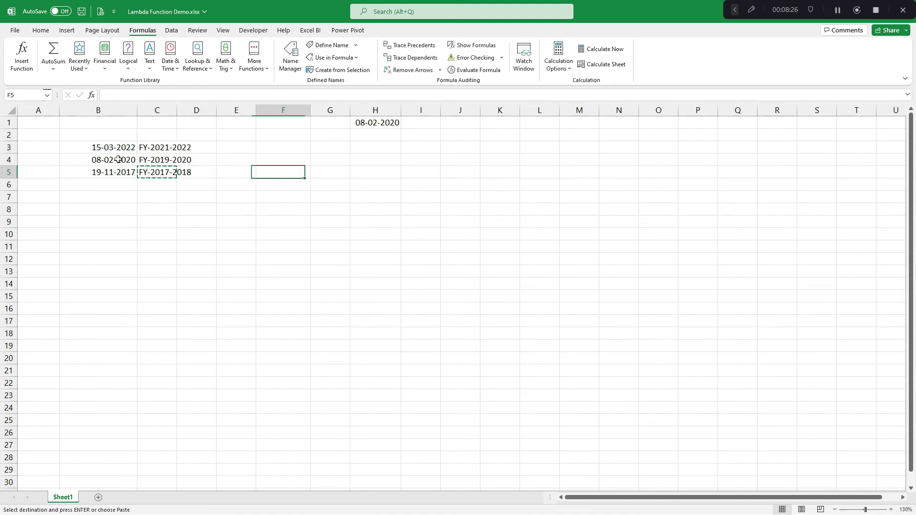
key(Right)
key(Up)
key(Up)
key(Up)
key(Right)
key(ctrl+v)
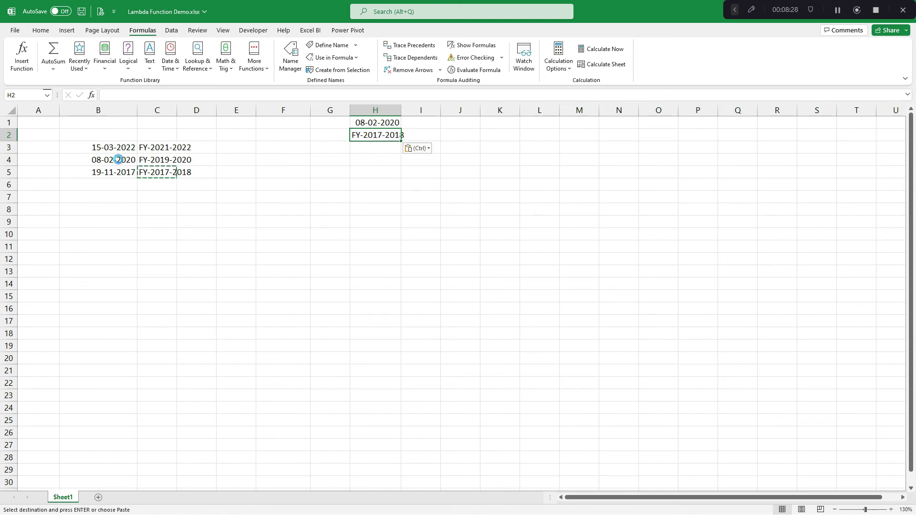
Step: Change H2's formula to =FY(H1) so it reads the H1 date
key(F2)
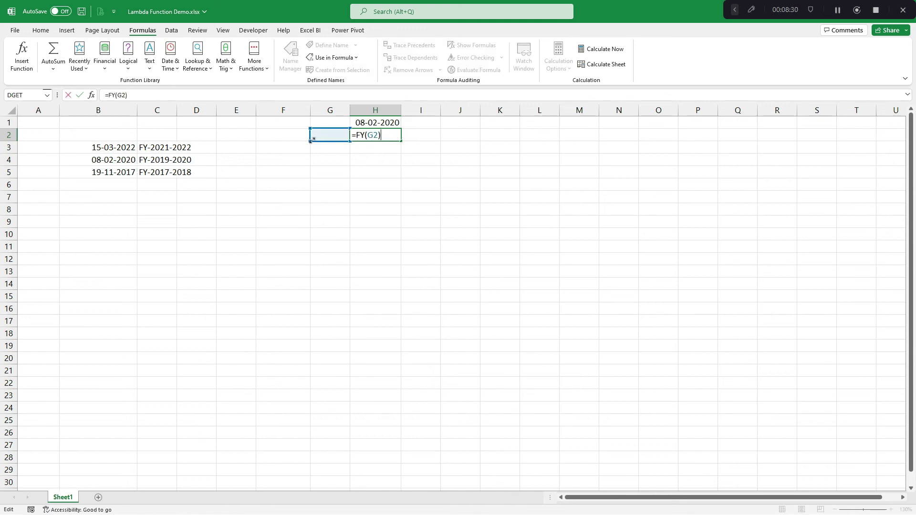
drag(321, 142, 365, 124)
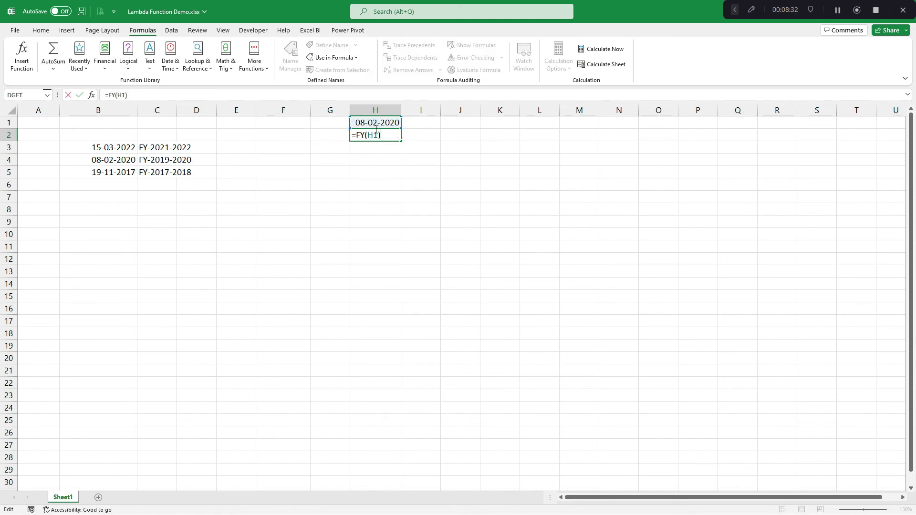
key(Return)
key(Up)
key(F2)
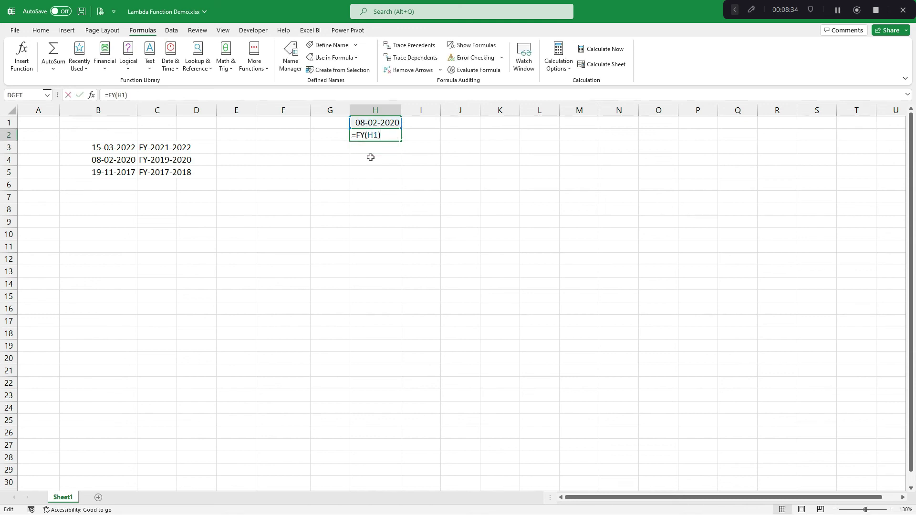
key(Escape)
Step: Copy C3's long IF formula into H3, pointing all five date references at H1
click(146, 145)
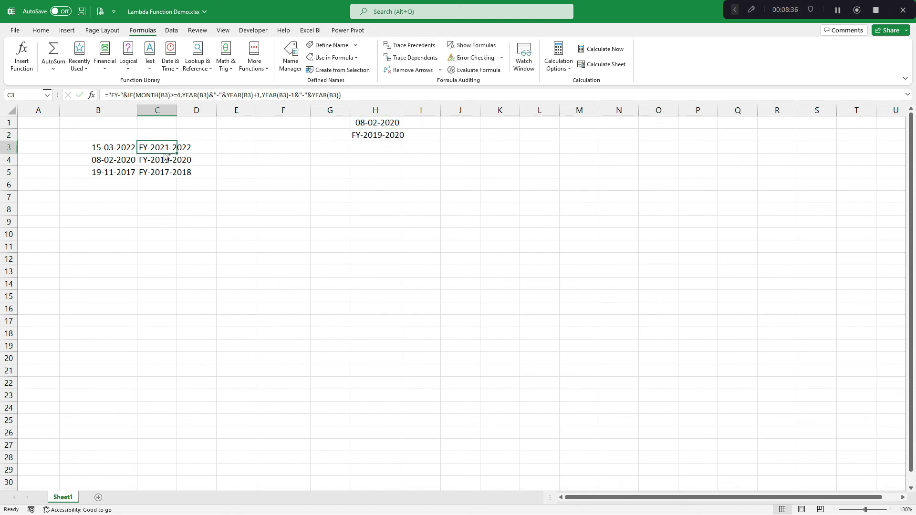
key(ctrl+c)
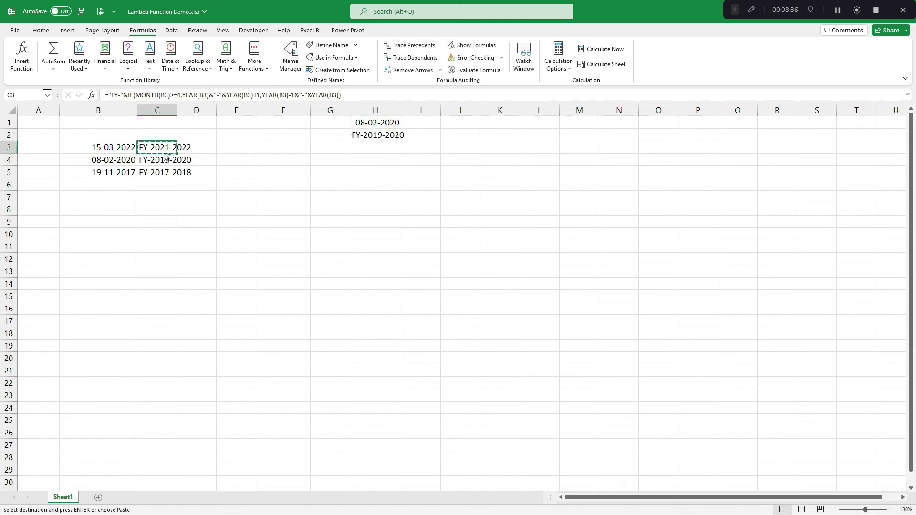
click(376, 148)
key(ctrl+v)
key(F2)
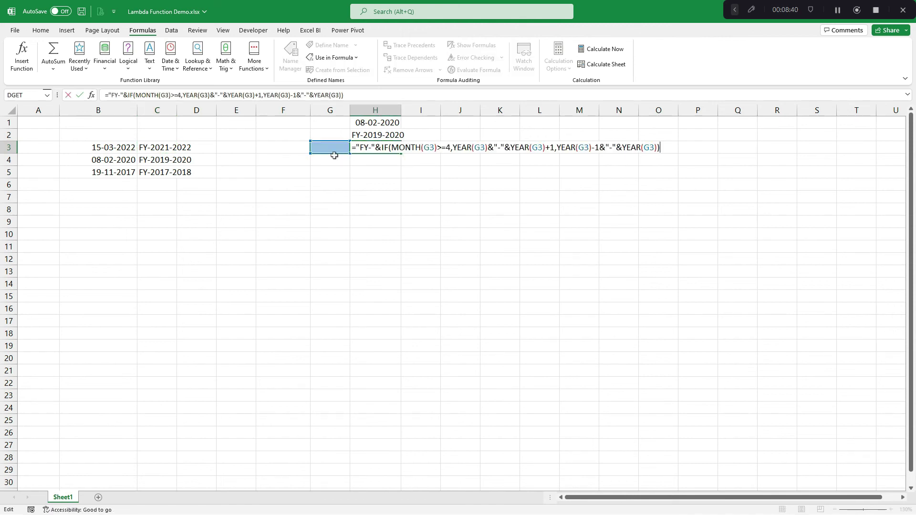
drag(332, 152, 376, 128)
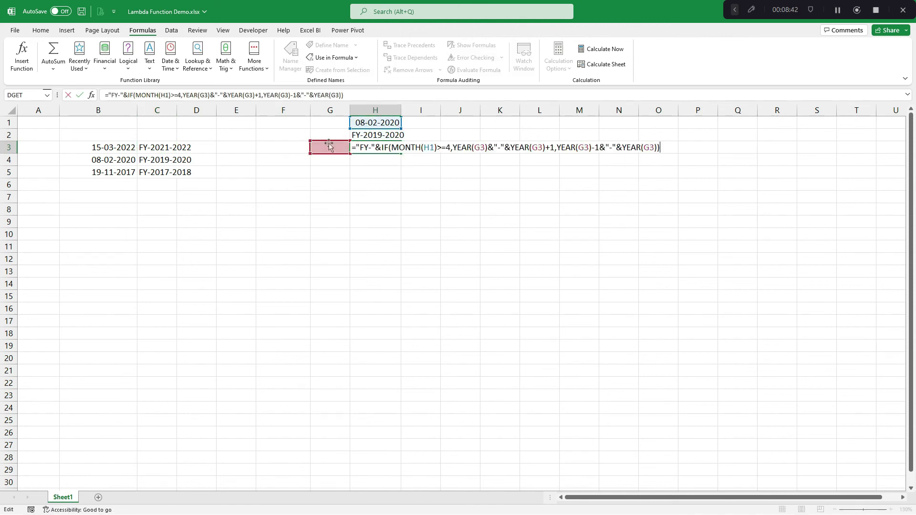
drag(324, 154, 376, 125)
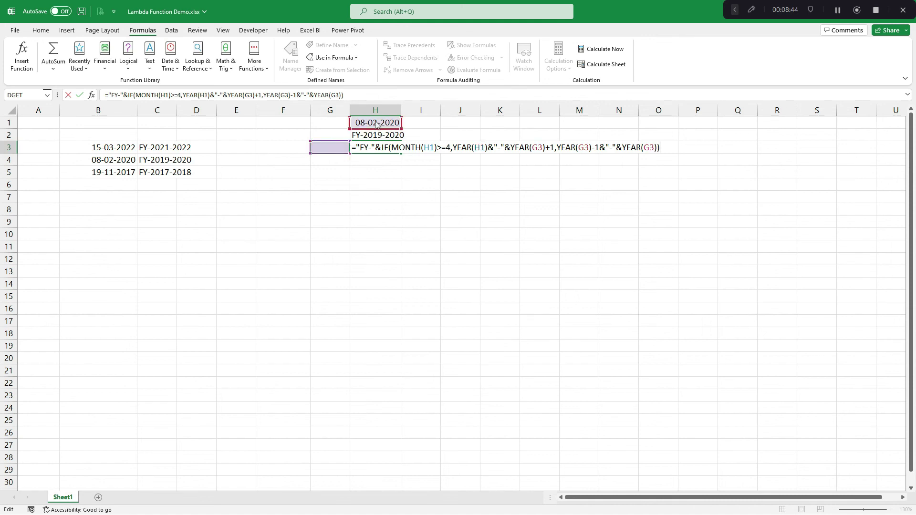
drag(324, 153, 363, 128)
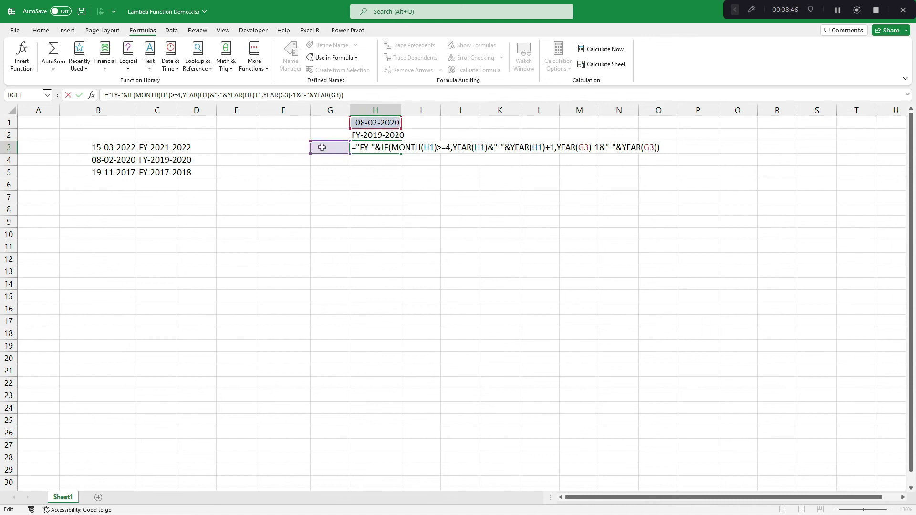
drag(321, 149, 373, 125)
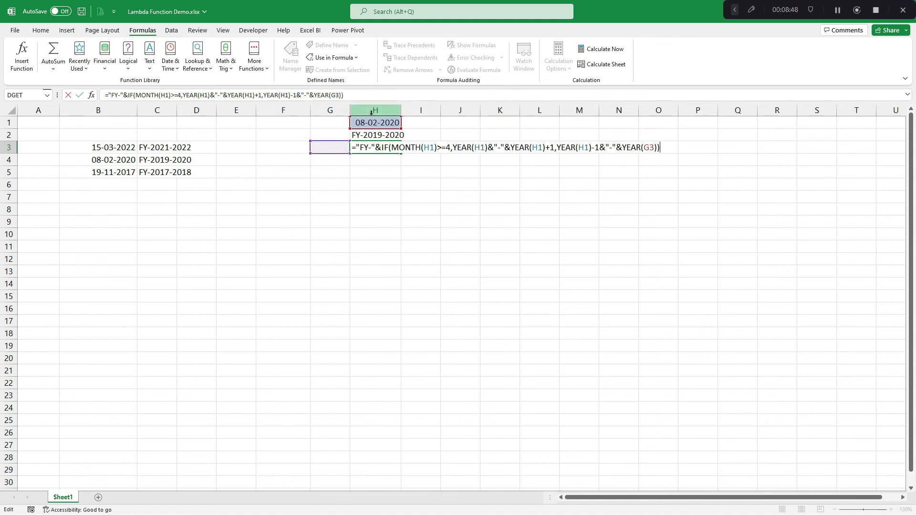
drag(335, 152, 372, 125)
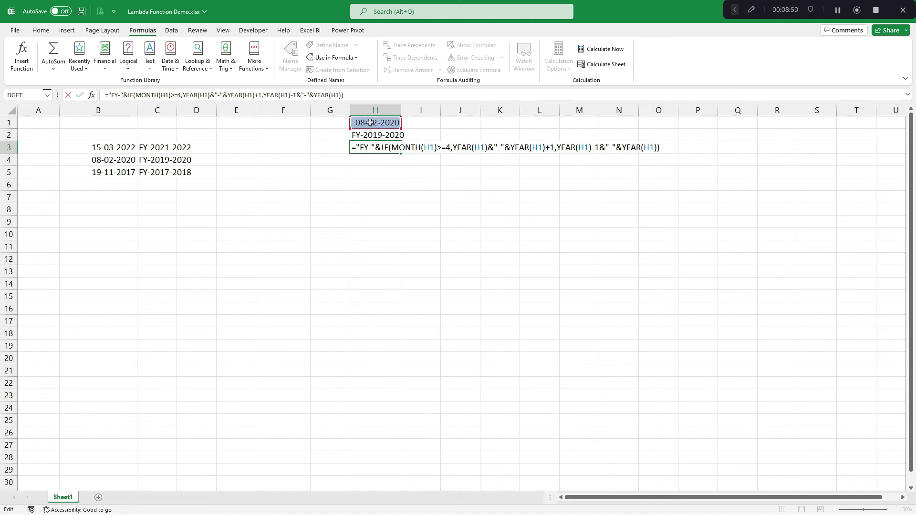
key(ctrl+Return)
Step: Discard a stray =FY(H1) entry in H3 and compare its FY-2019-2020 result with H2
text(=FY(H1))
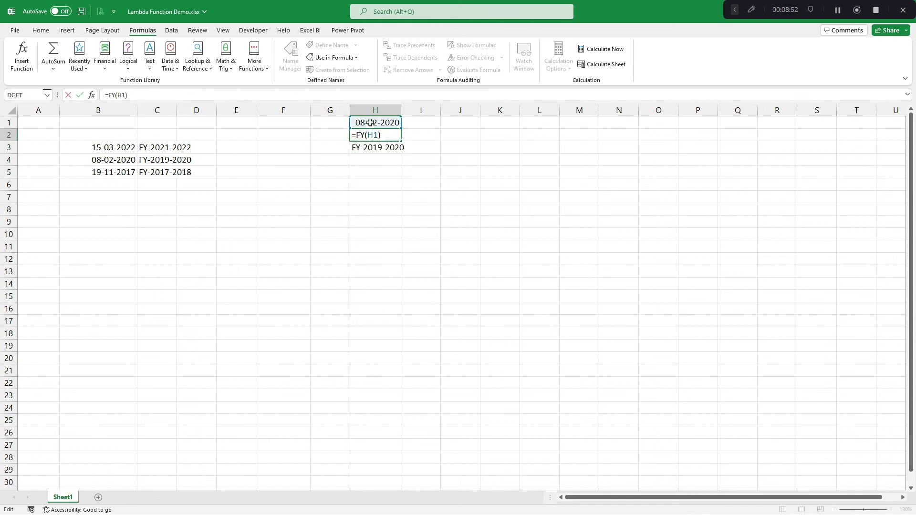
key(Escape)
key(F2)
key(Escape)
key(Up)
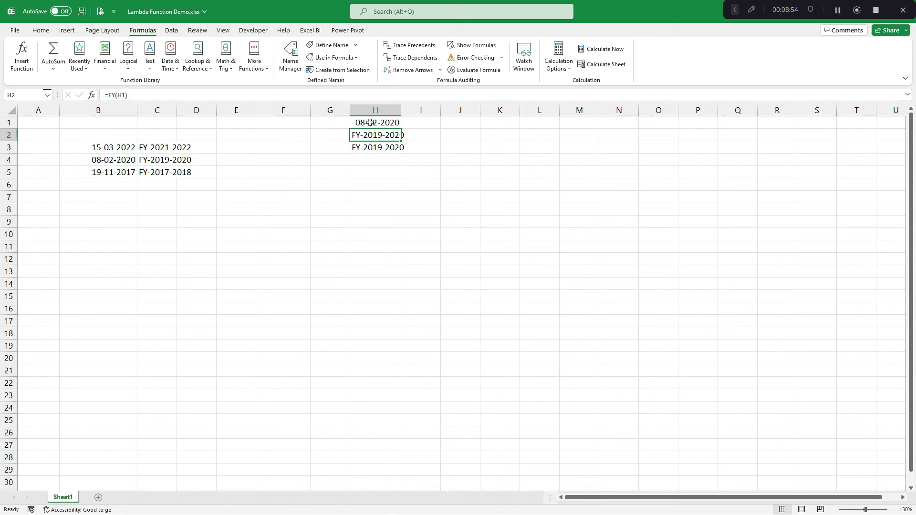